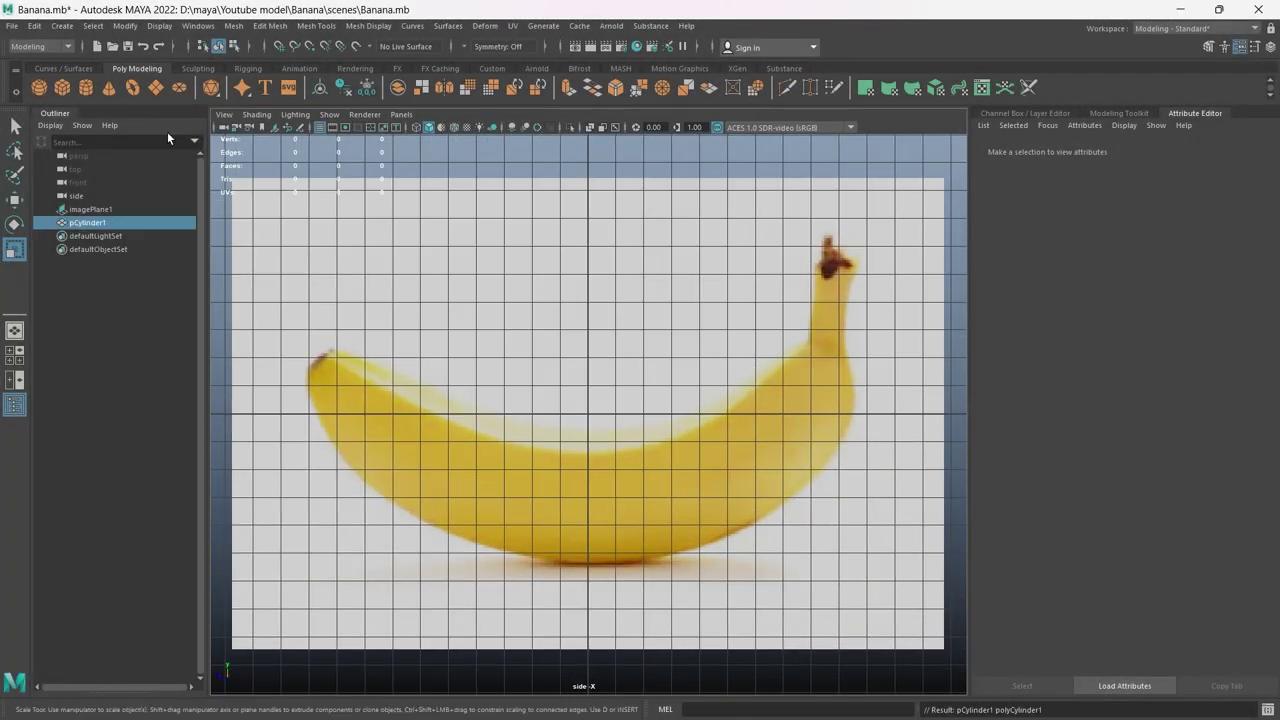
Step: Rotate the cylinder 90° in X and stretch it to about 9.68 in Y across the banana
key(e)
key(ctrl+a)
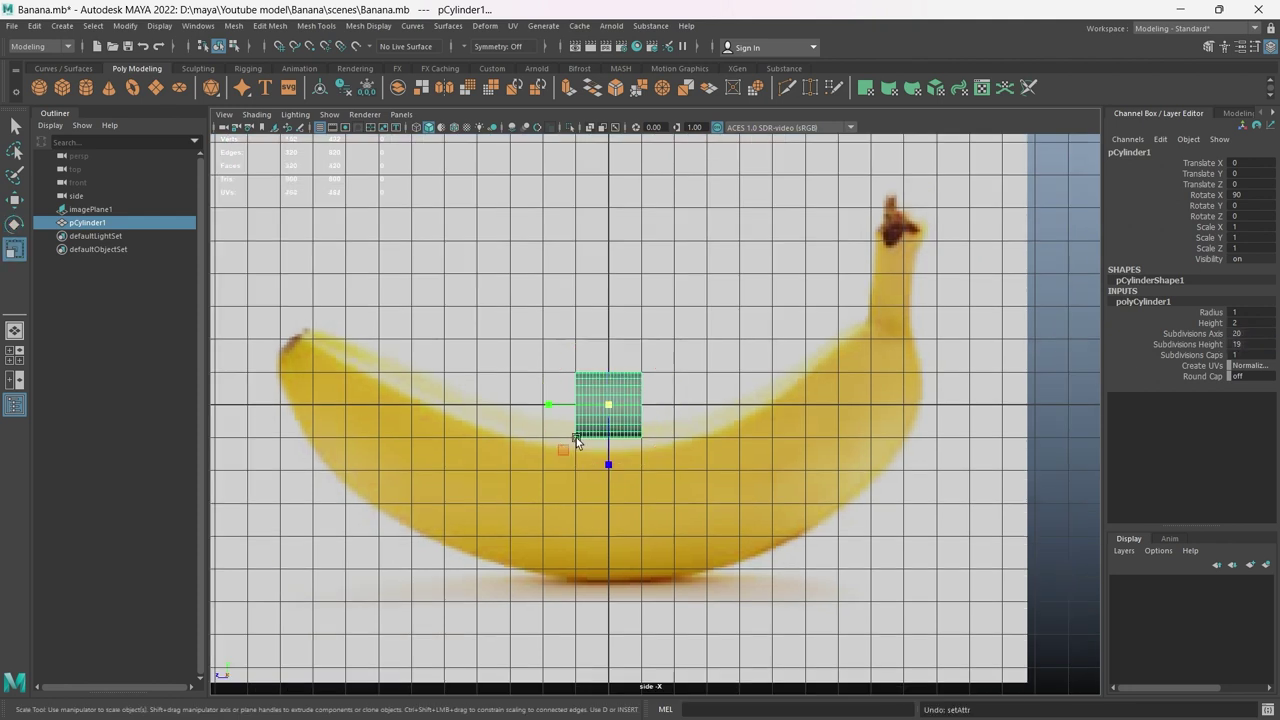
drag(548, 404, 34, 316)
Step: In side view with X-ray on, select the end vertex ring and angle it to the banana tip
key(space)
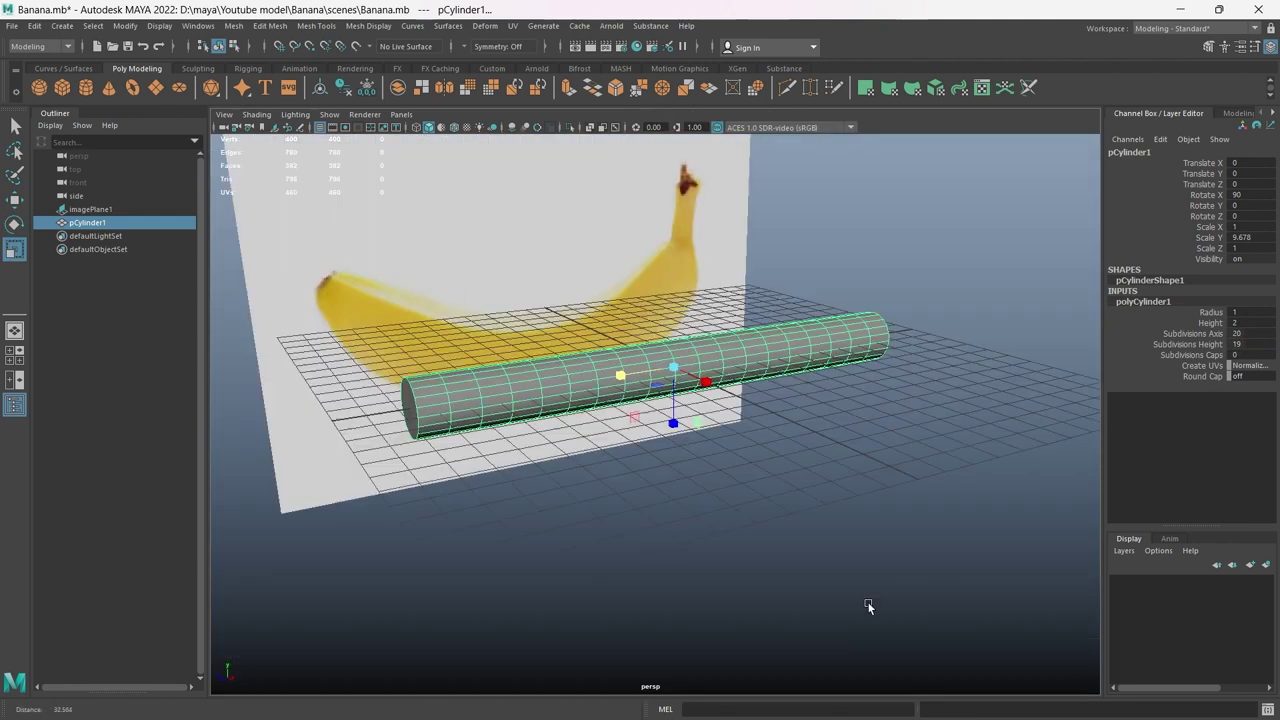
key(space)
key(alt+x)
right_drag(610, 392, 472, 380)
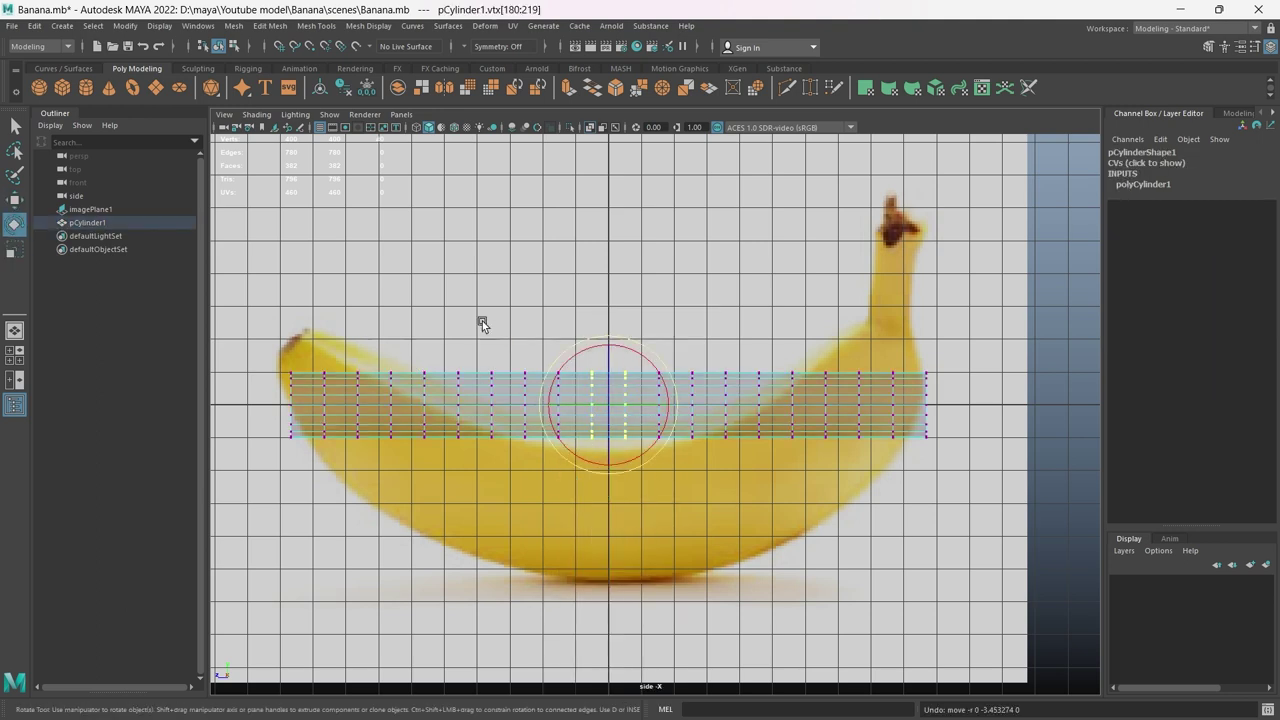
right_drag(482, 325, 676, 368)
right_drag(305, 350, 250, 340)
drag(275, 445, 291, 361)
key(w)
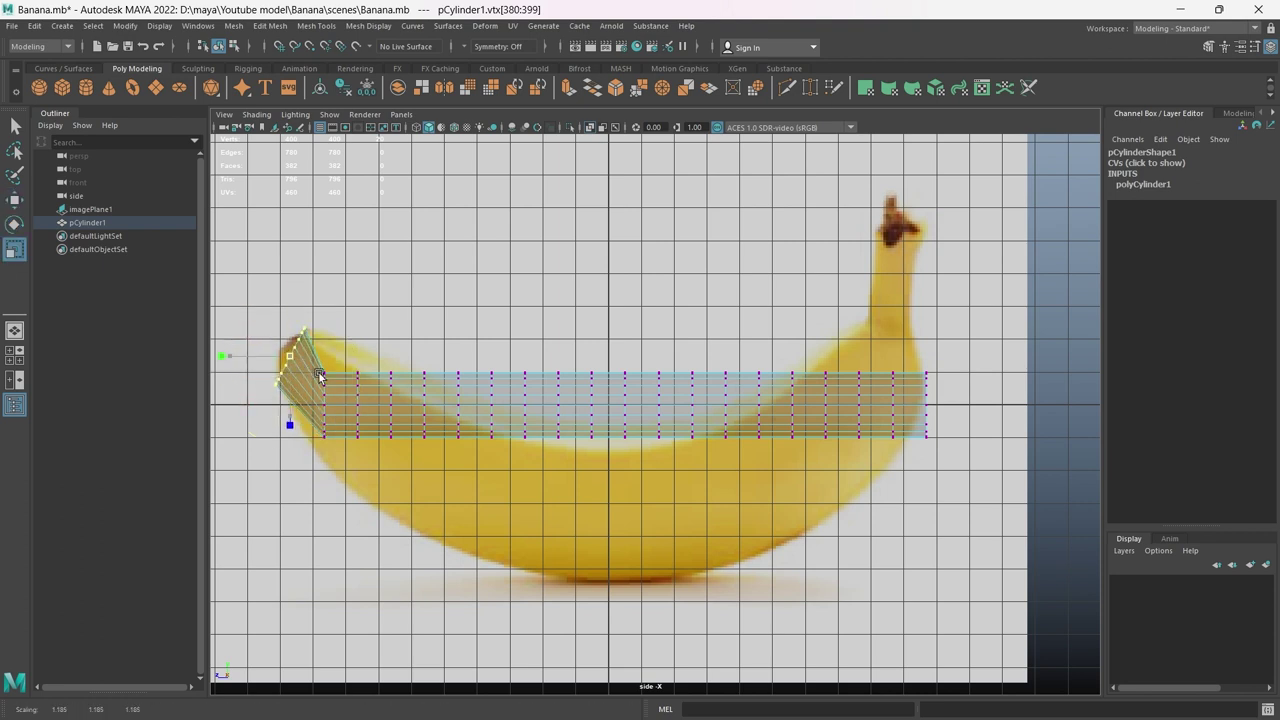
key(e)
drag(346, 397, 392, 397)
key(w)
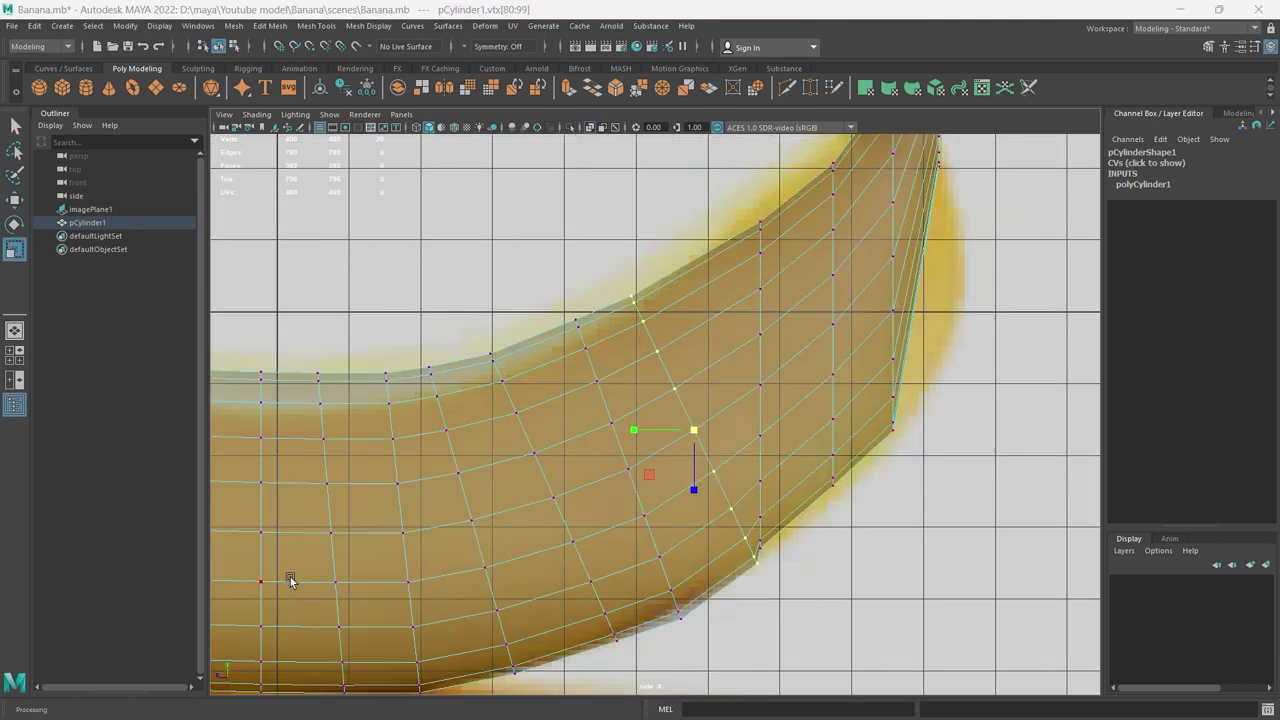
Step: Rotate the first vertex rings near the tip to follow the banana's curve
drag(786, 414, 786, 416)
scroll(786, 420, up, 3)
scroll(669, 540, down, 5)
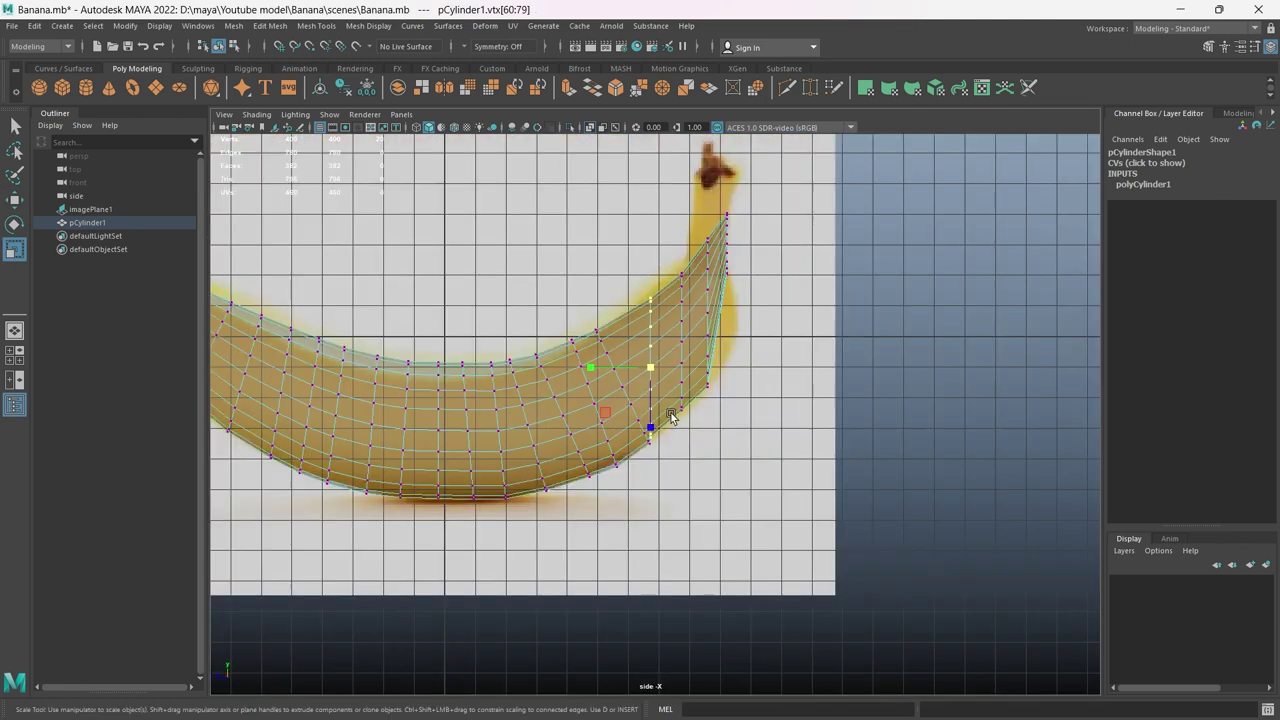
scroll(738, 402, up, 4)
key(e)
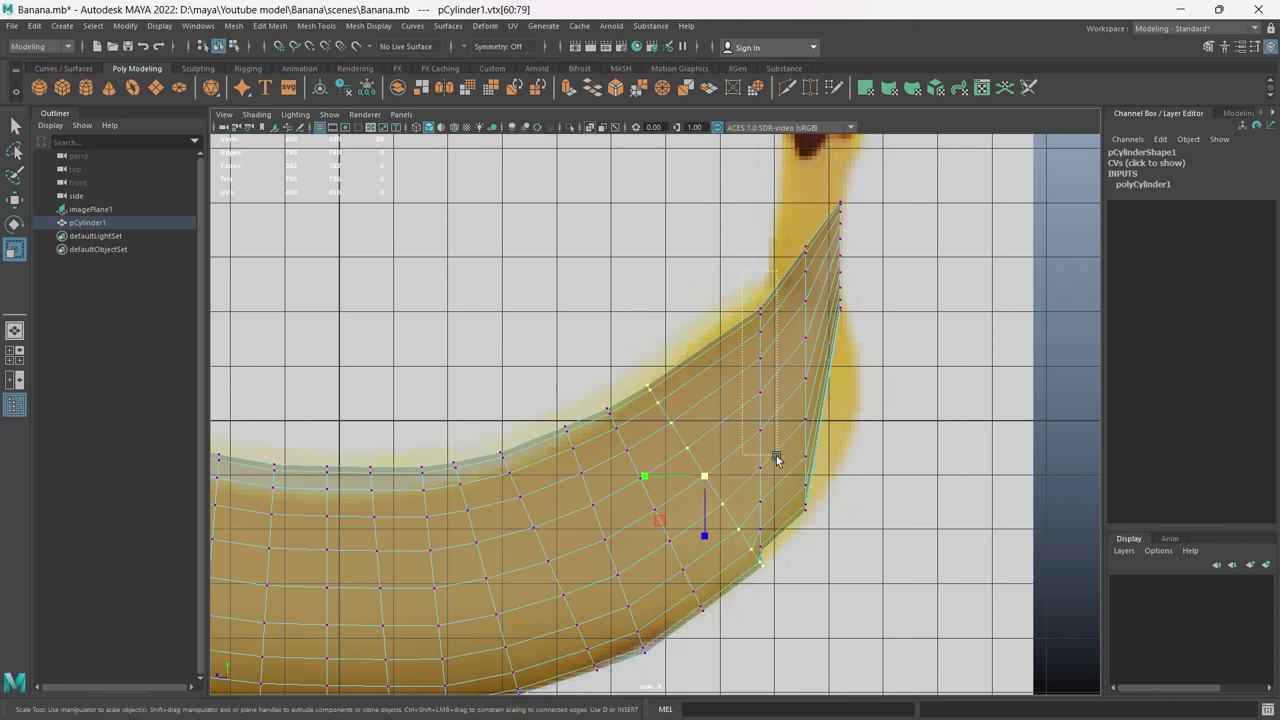
drag(777, 459, 777, 462)
scroll(777, 480, up, 4)
scroll(726, 500, down, 4)
key(e)
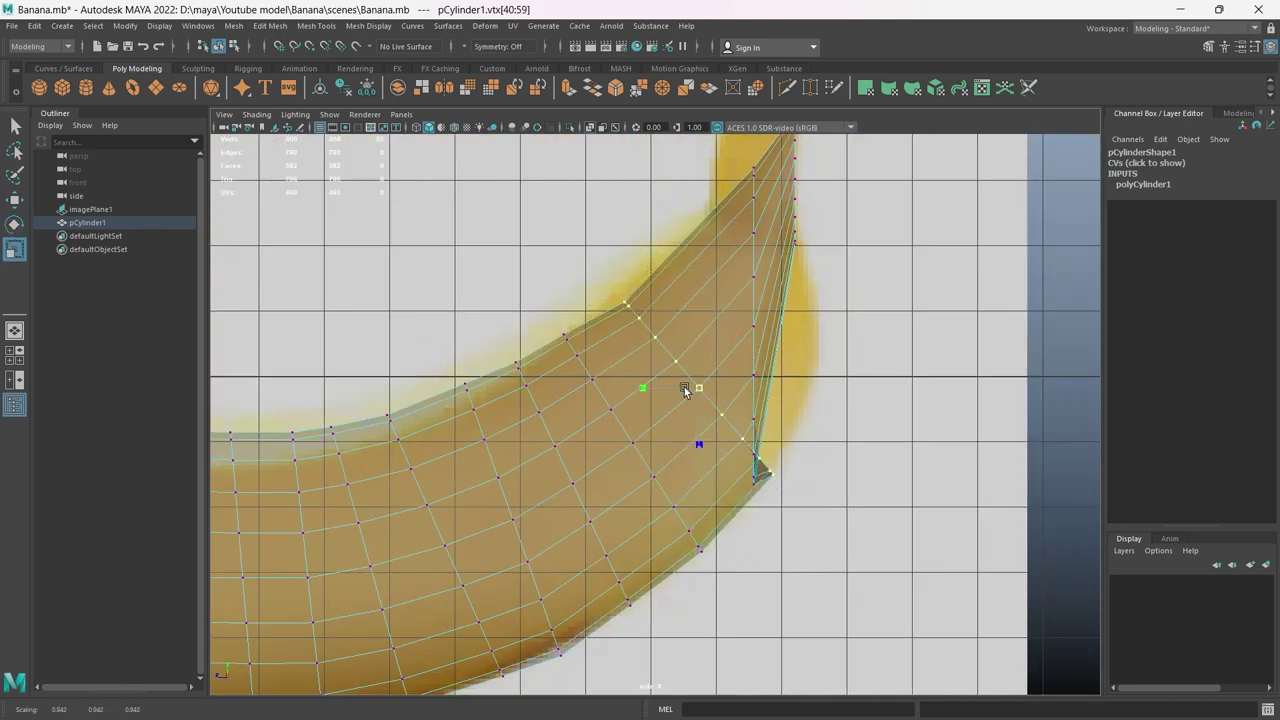
Step: Rotate the remaining vertex rings toward the other tip to finish the bend
scroll(777, 510, down, 3)
drag(777, 512, 723, 550)
scroll(607, 410, up, 5)
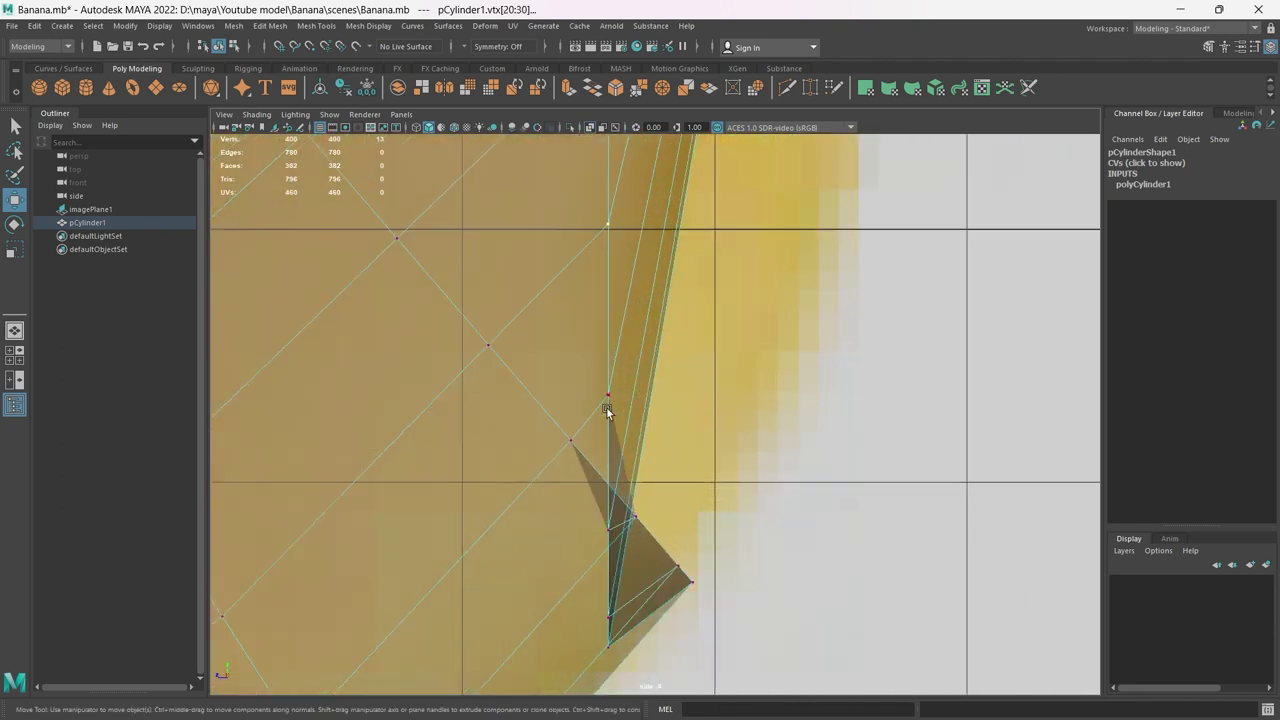
drag(618, 650, 618, 650)
scroll(618, 640, down, 5)
key(e)
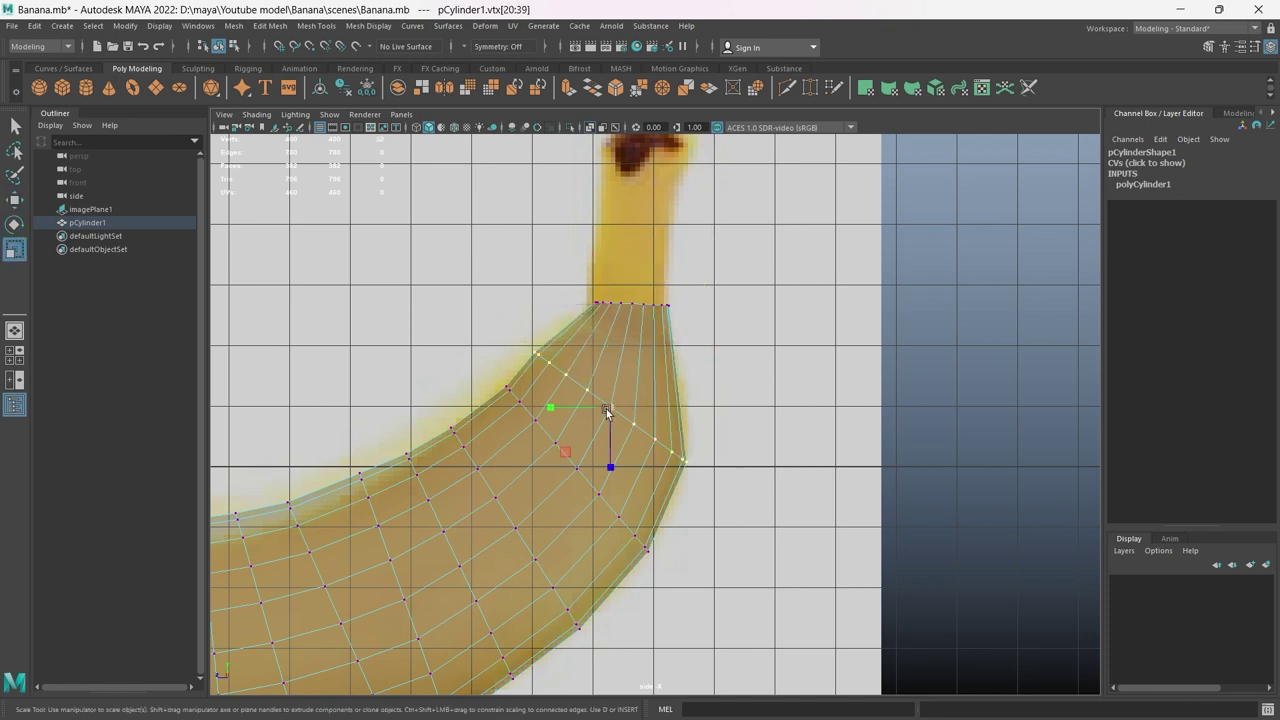
Step: Select the stem-end edge loop and scale it down to about three quarters
key(F10)
double_click(643, 305)
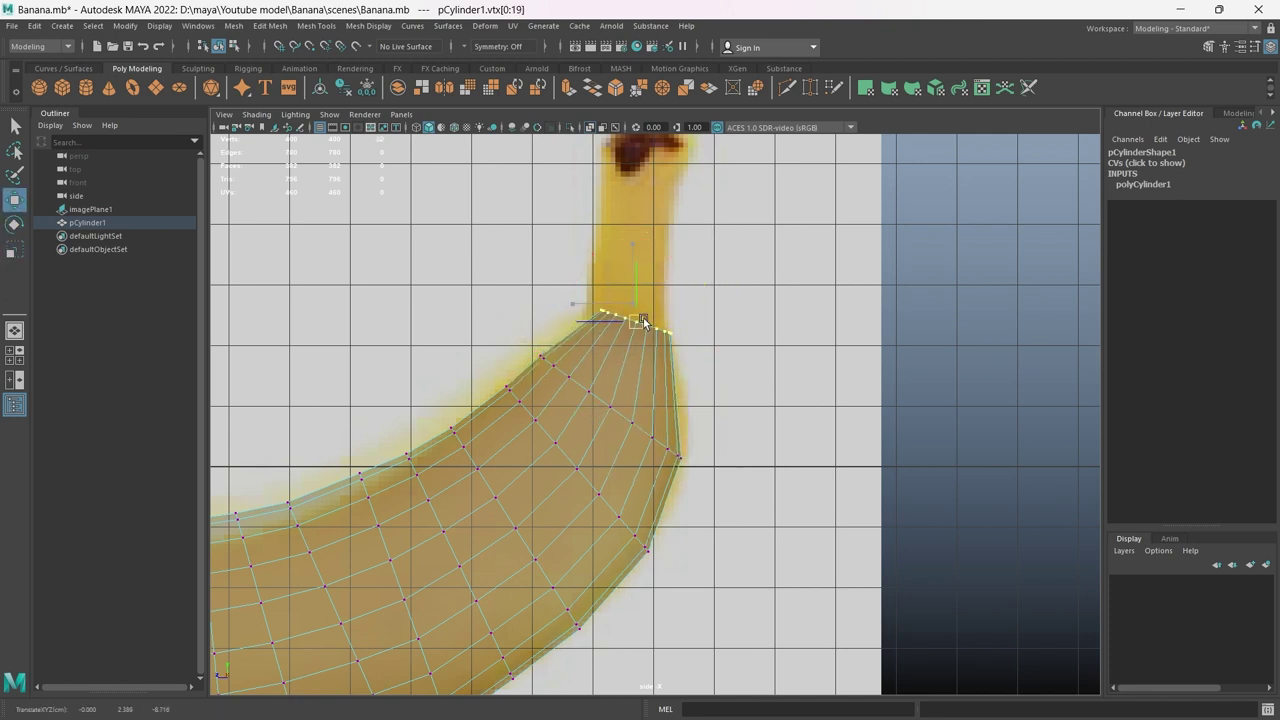
key(w)
scroll(643, 318, down, 5)
scroll(404, 363, up, 2)
scroll(404, 363, up, 4)
scroll(412, 274, up, 3)
key(r)
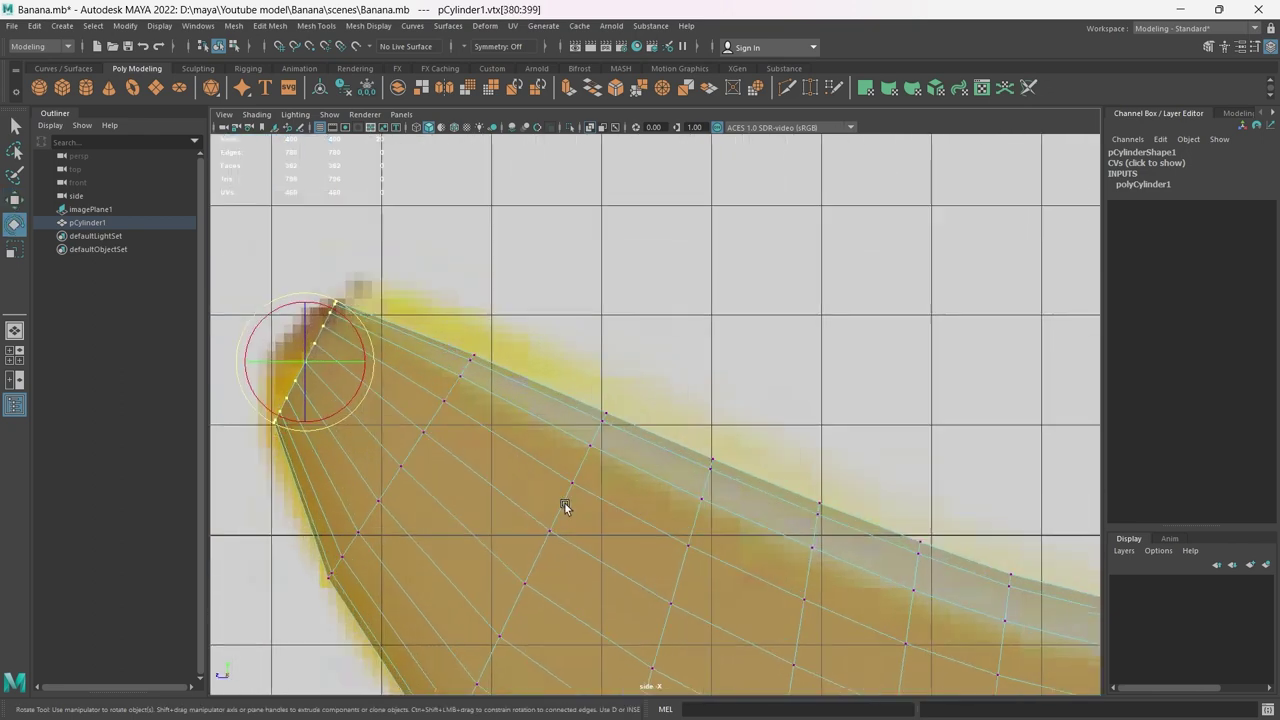
drag(607, 370, 515, 390)
key(w)
scroll(590, 370, down, 3)
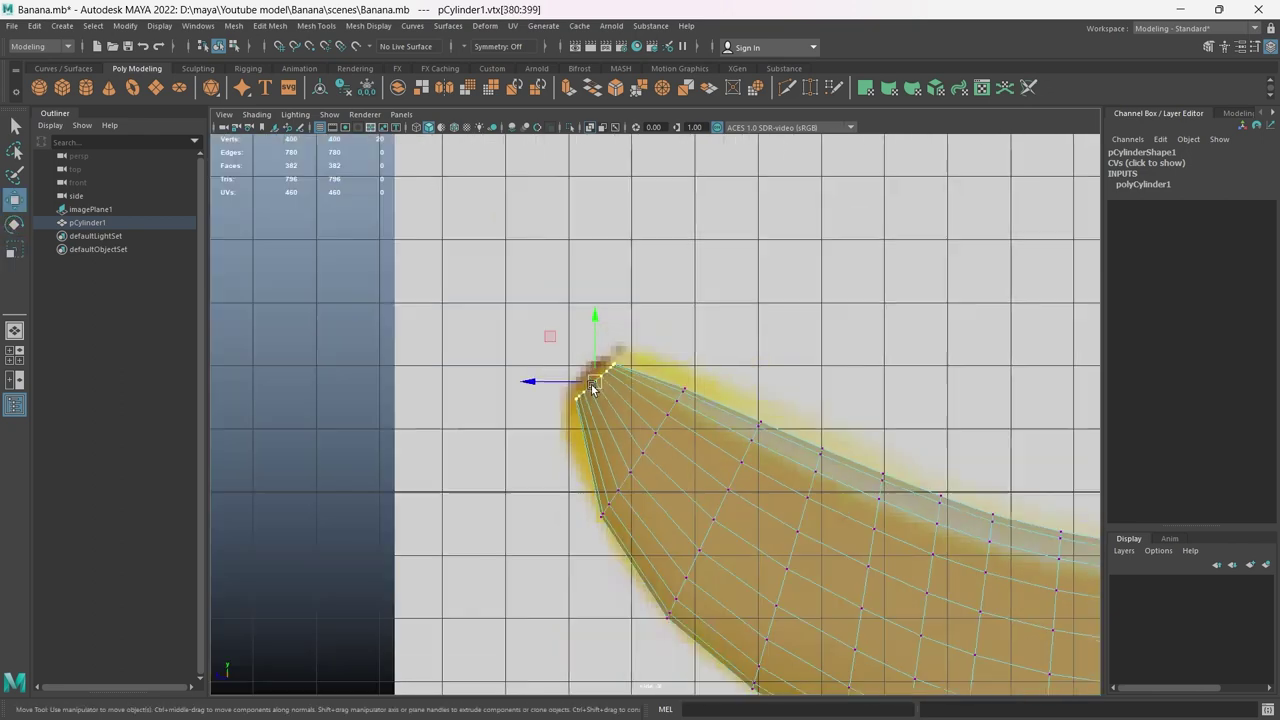
scroll(620, 340, down, 3)
Step: Return to object mode and inspect the bent cylinder's end in perspective
key(F8)
key(space)
mouse_move(650, 319)
alt+mouse_down()
mouse_move(600, 400)
mouse_move(656, 510)
alt+mouse_up()
click(656, 510)
click(316, 25)
Step: Insert two new edge loops with Multi-Cut and turn on smooth preview
click(345, 160)
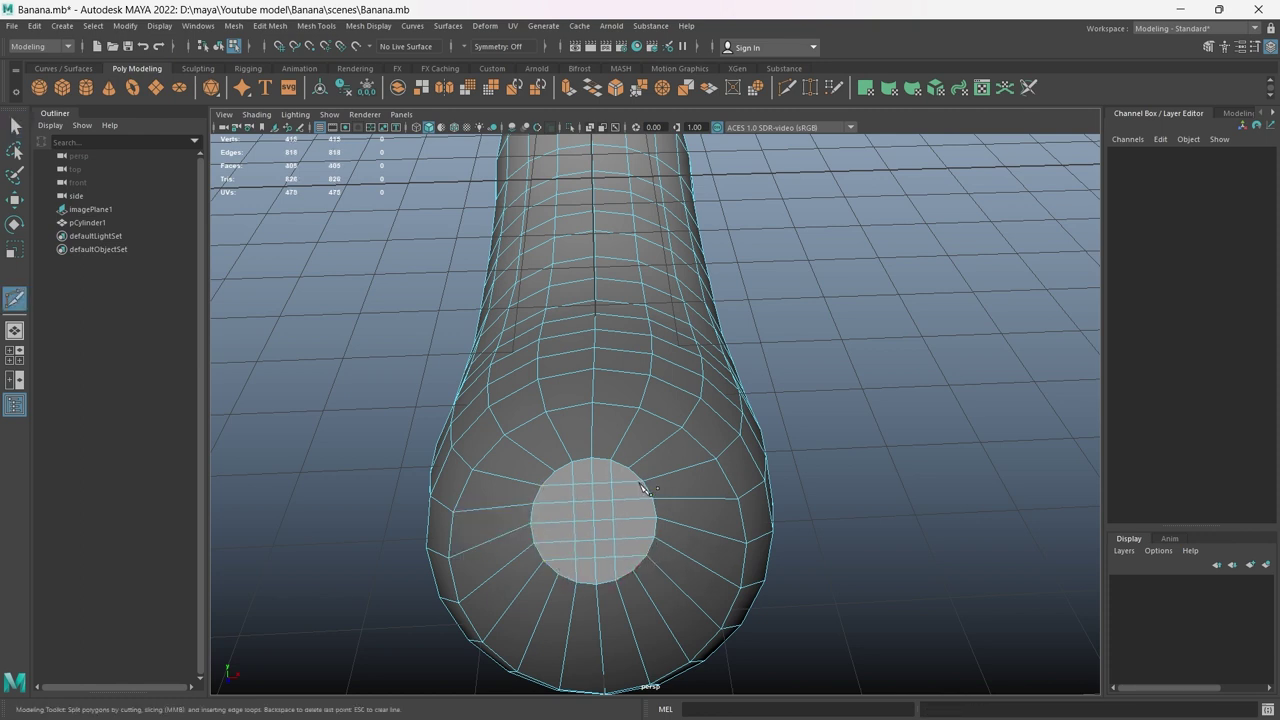
key(q)
key(3)
scroll(589, 571, down, 10)
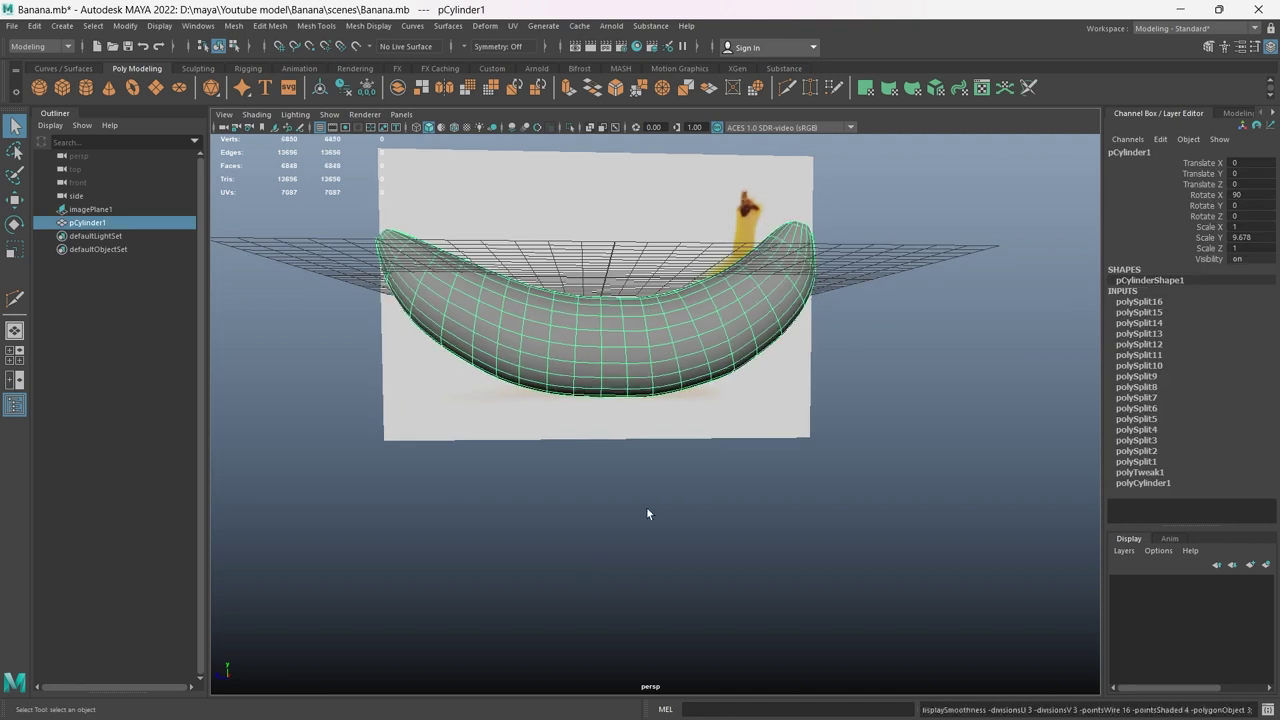
Step: Delete the reference image plane
click(557, 519)
key(r)
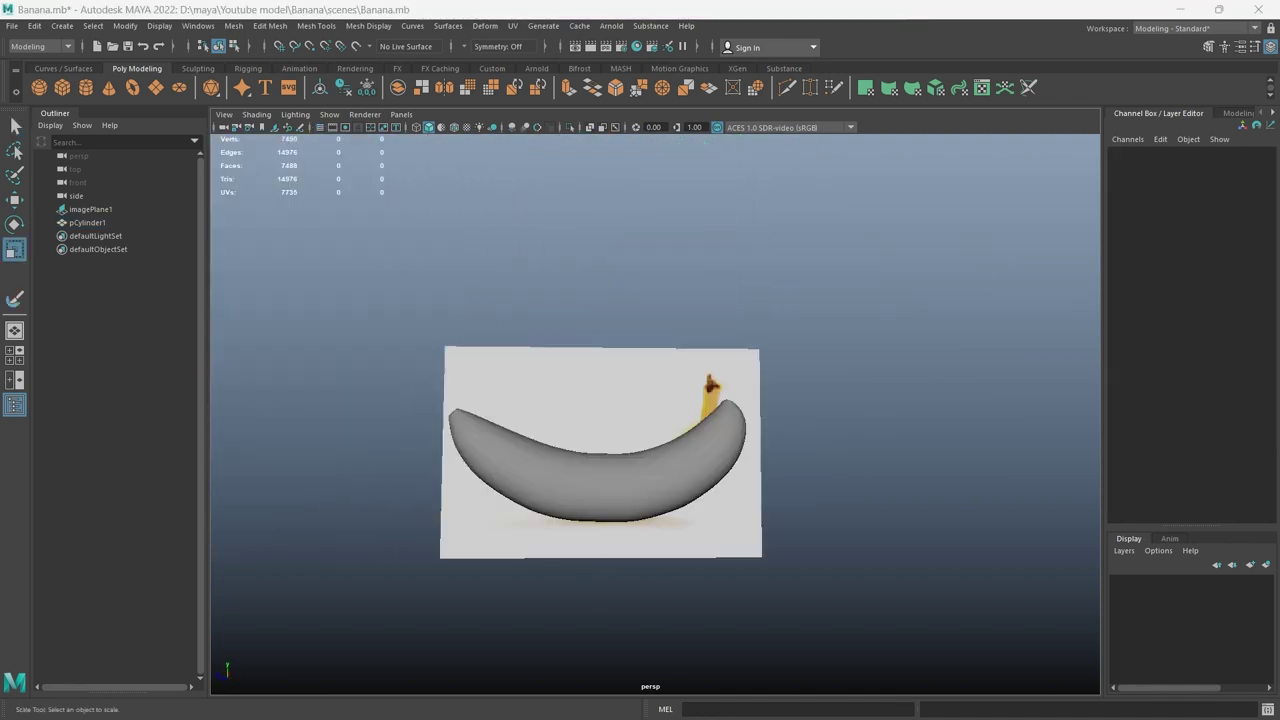
alt+drag(557, 519, 338, 571)
click(390, 466)
key(Delete)
Step: Select the faces of the banana's right half in the side view
key(space)
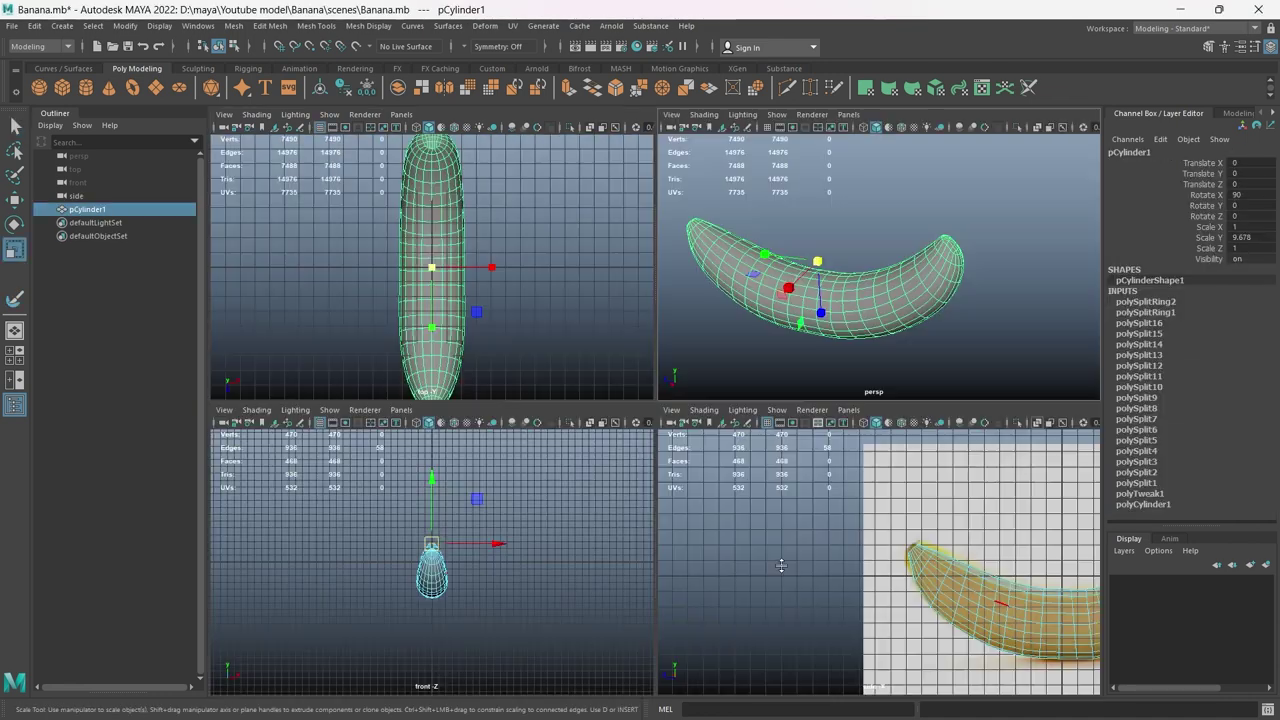
key(space)
drag(626, 316, 835, 529)
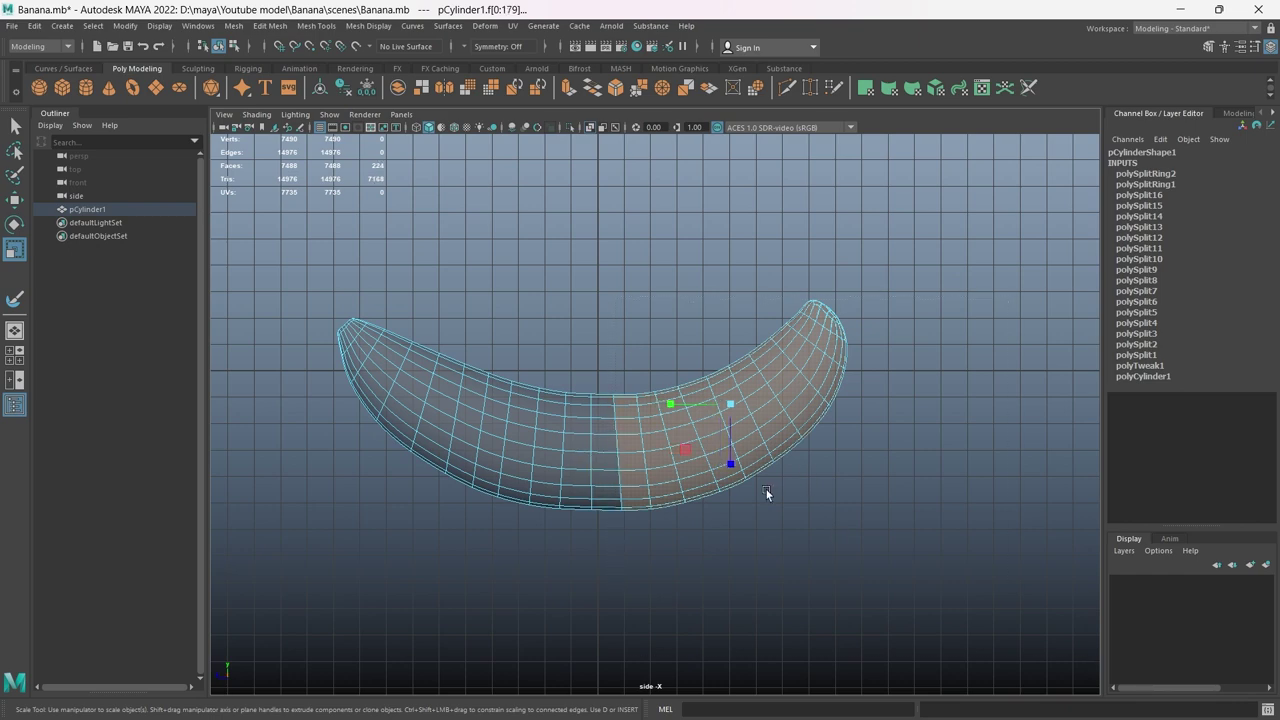
Step: Extract the selected tip faces as a separate piece and push it slightly outward
key(space)
key(space)
alt+drag(604, 441, 720, 480)
shift+right_drag(720, 480, 736, 633)
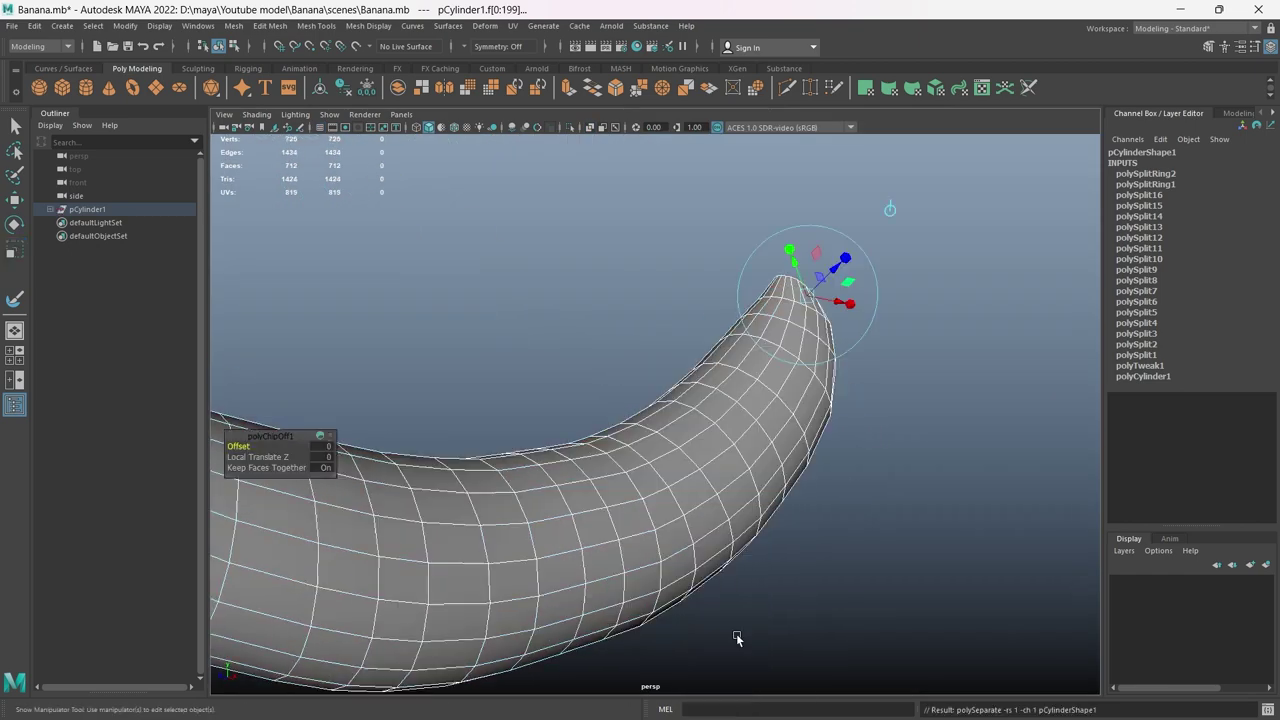
drag(843, 273, 835, 261)
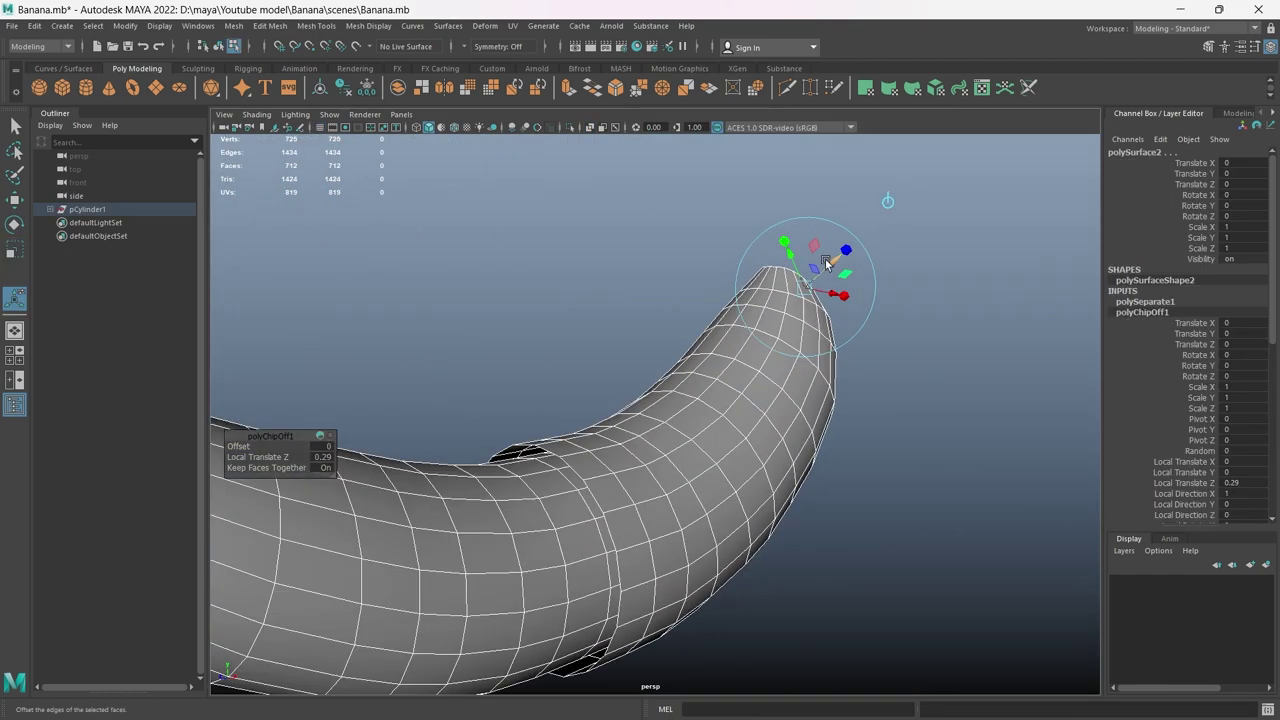
click(588, 309)
scroll(951, 440, down, 3)
mouse_move(951, 440)
alt+mouse_down()
mouse_move(666, 428)
mouse_move(670, 460)
mouse_move(726, 477)
alt+mouse_up()
scroll(877, 431, up, 5)
Step: Extrude the extracted peel piece's faces to give its wall thickness
click(670, 460)
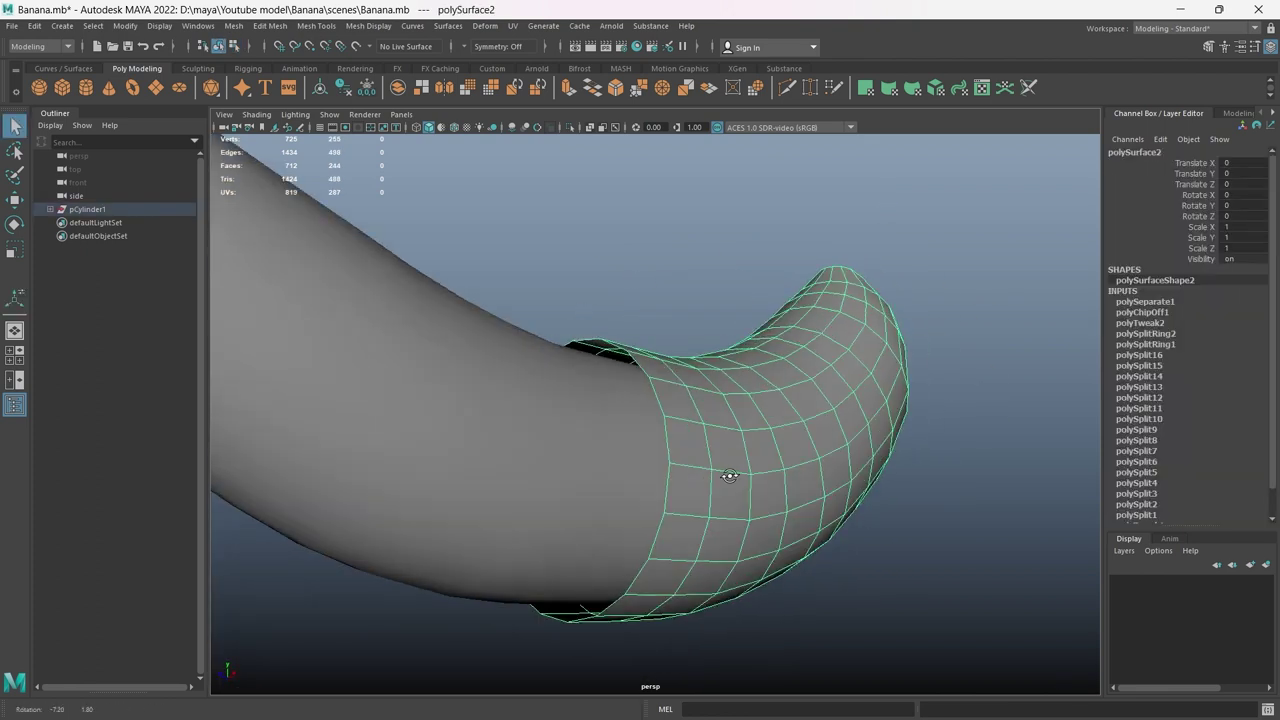
key(F11)
drag(503, 247, 766, 469)
scroll(806, 563, down, 3)
scroll(663, 434, up, 3)
shift+right_drag(663, 434, 675, 427)
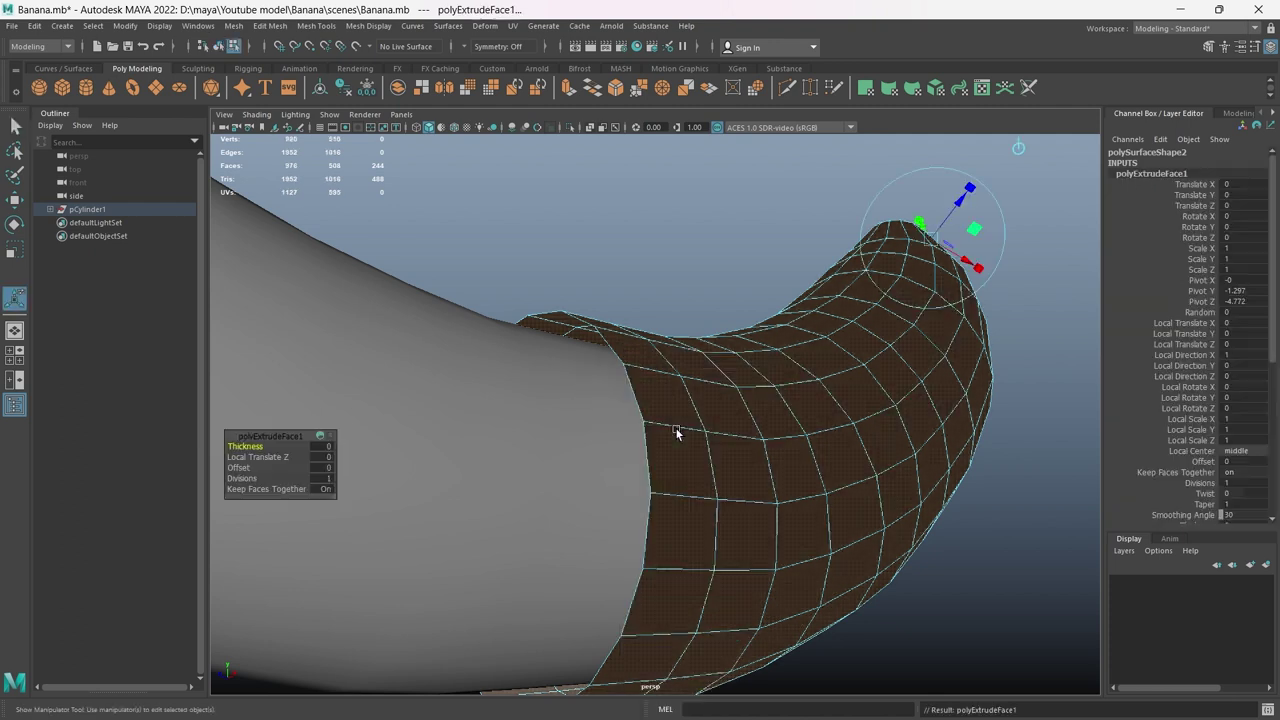
scroll(675, 427, up, 3)
scroll(906, 243, down, 2)
alt+drag(866, 400, 789, 434)
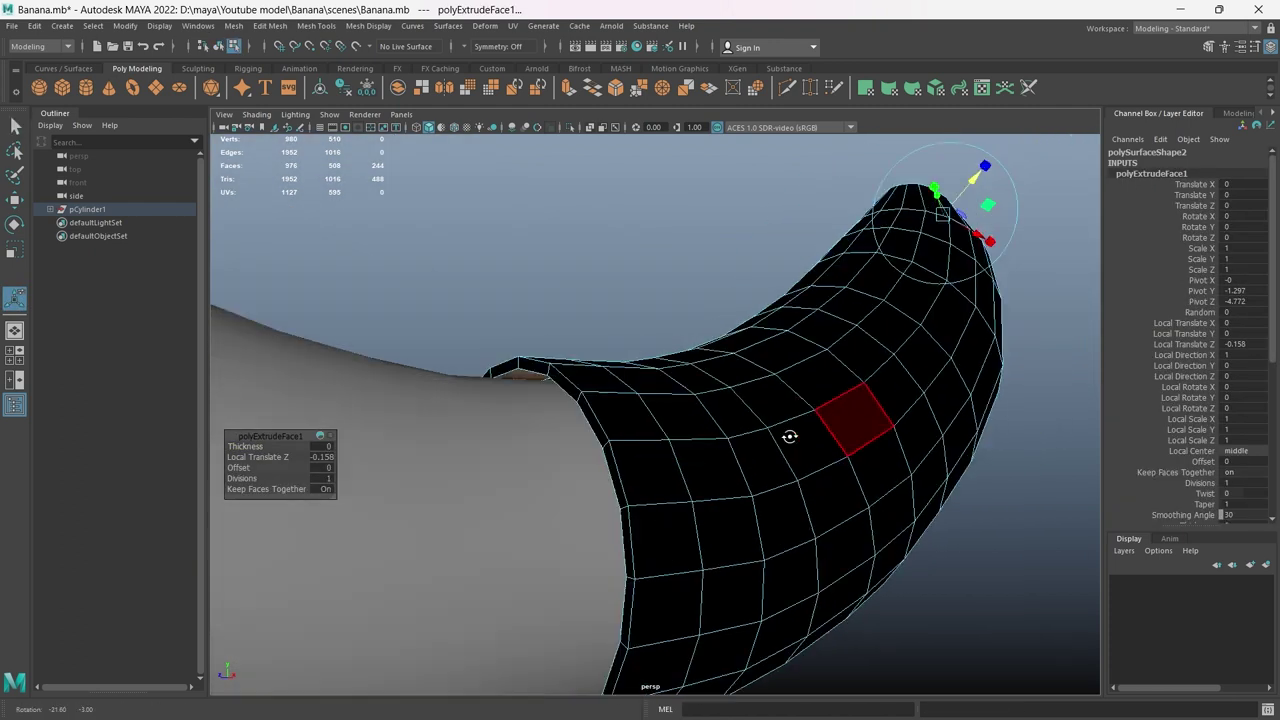
key(F8)
scroll(789, 434, down, 3)
click(359, 26)
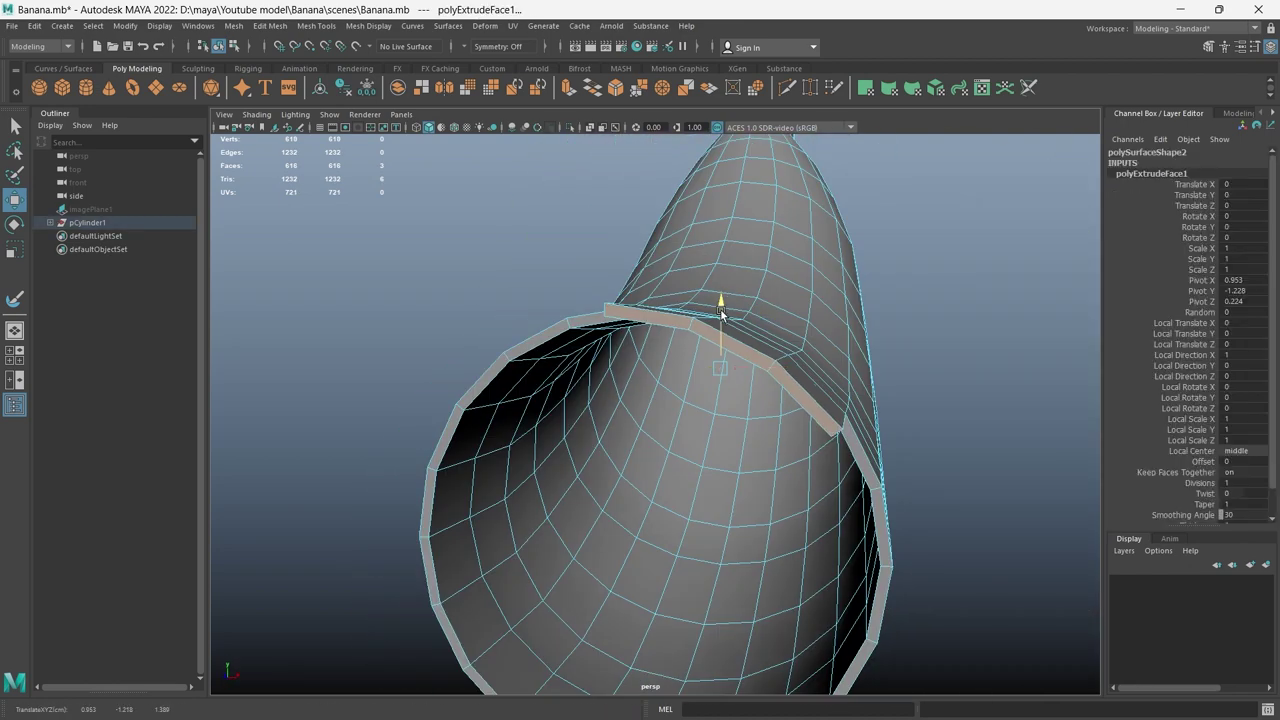
Step: Select the peel strip's tip vertices to shape the drooping flap, then review it from several angles
alt+drag(721, 313, 792, 432)
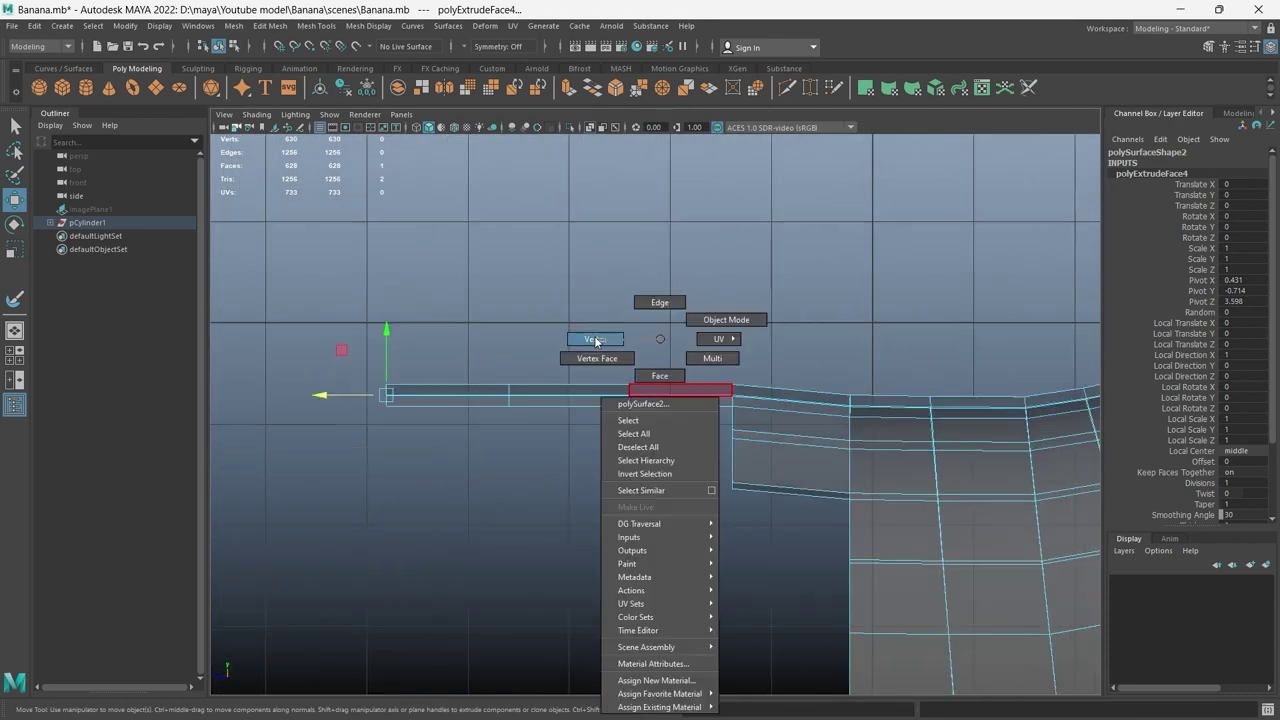
right_drag(640, 375, 589, 357)
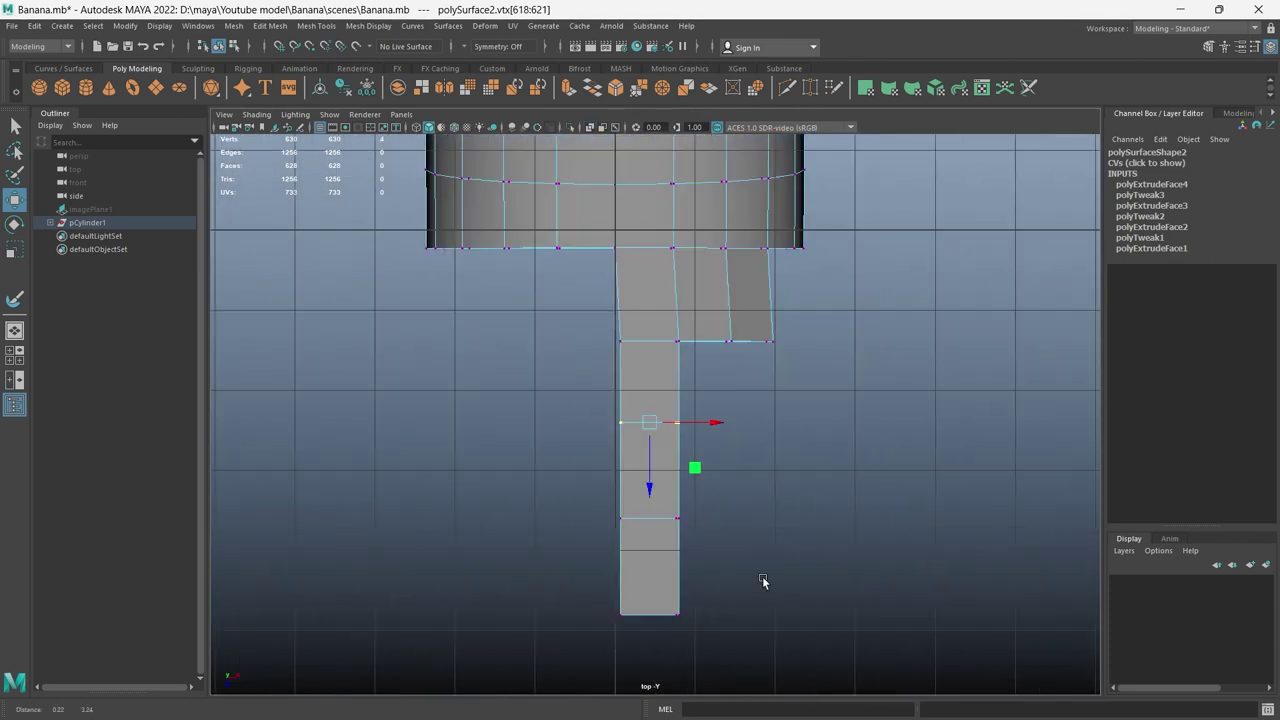
scroll(761, 578, up, 2)
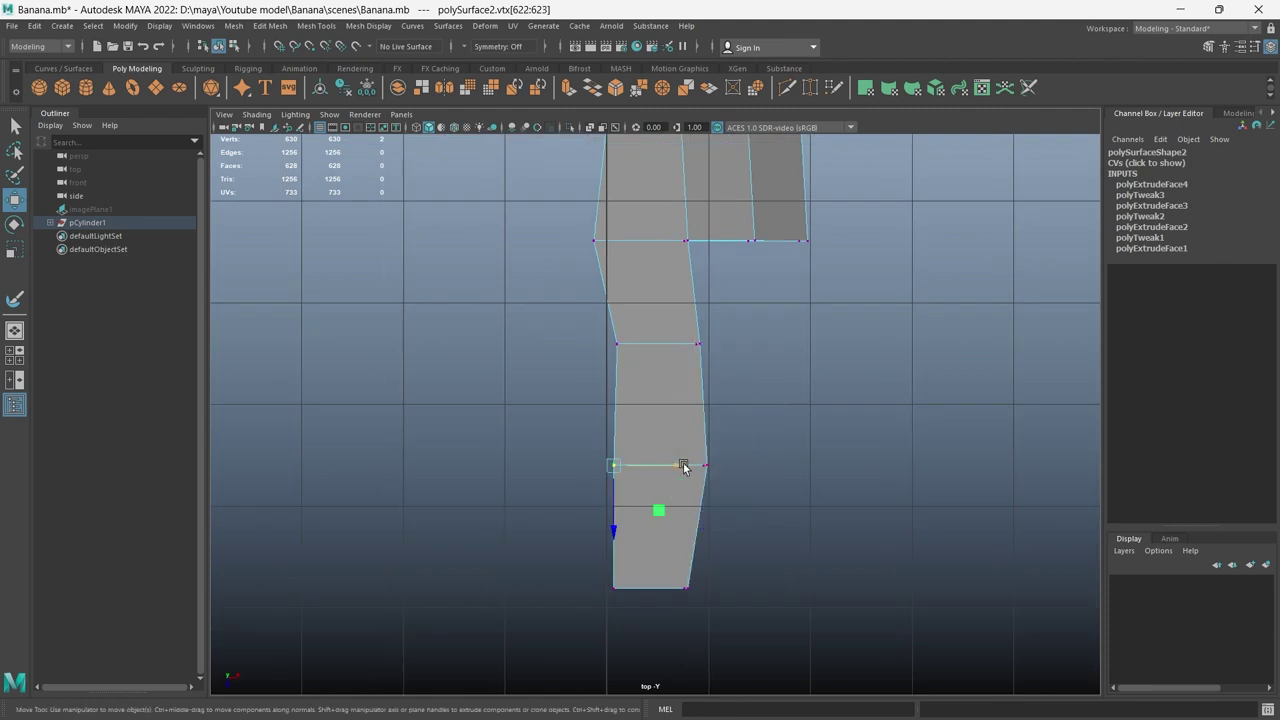
drag(606, 517, 687, 573)
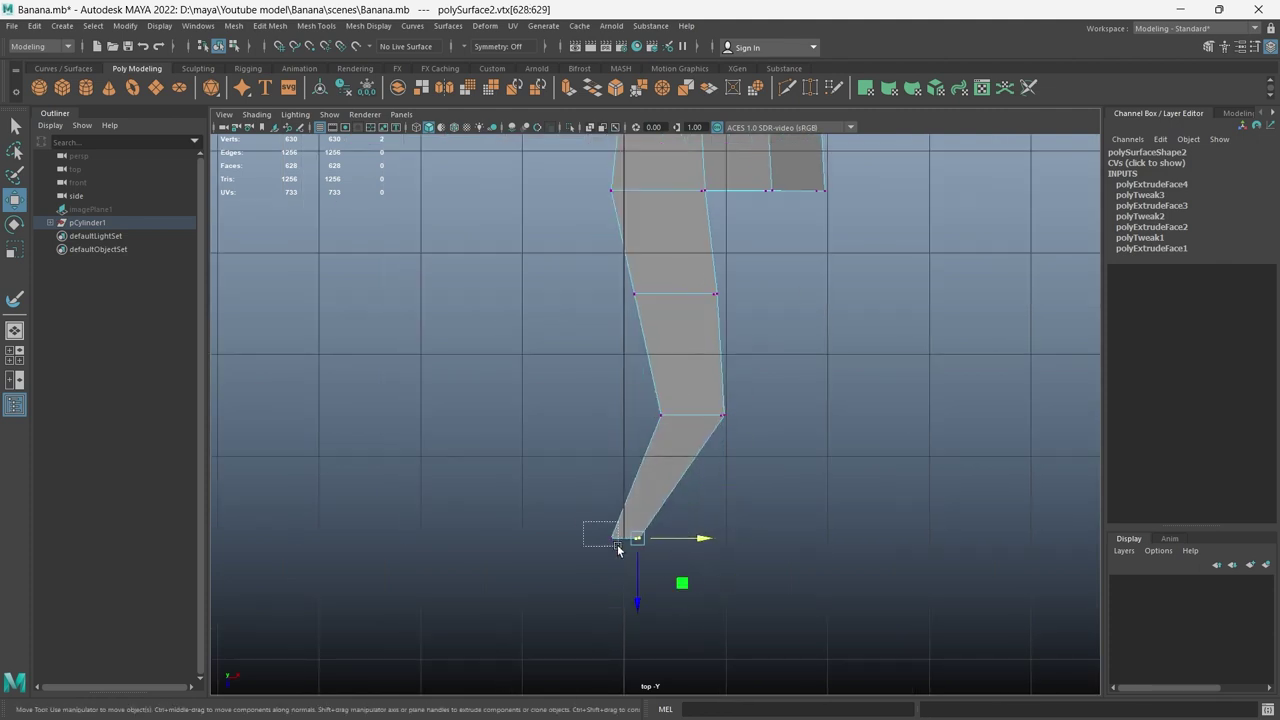
key(space)
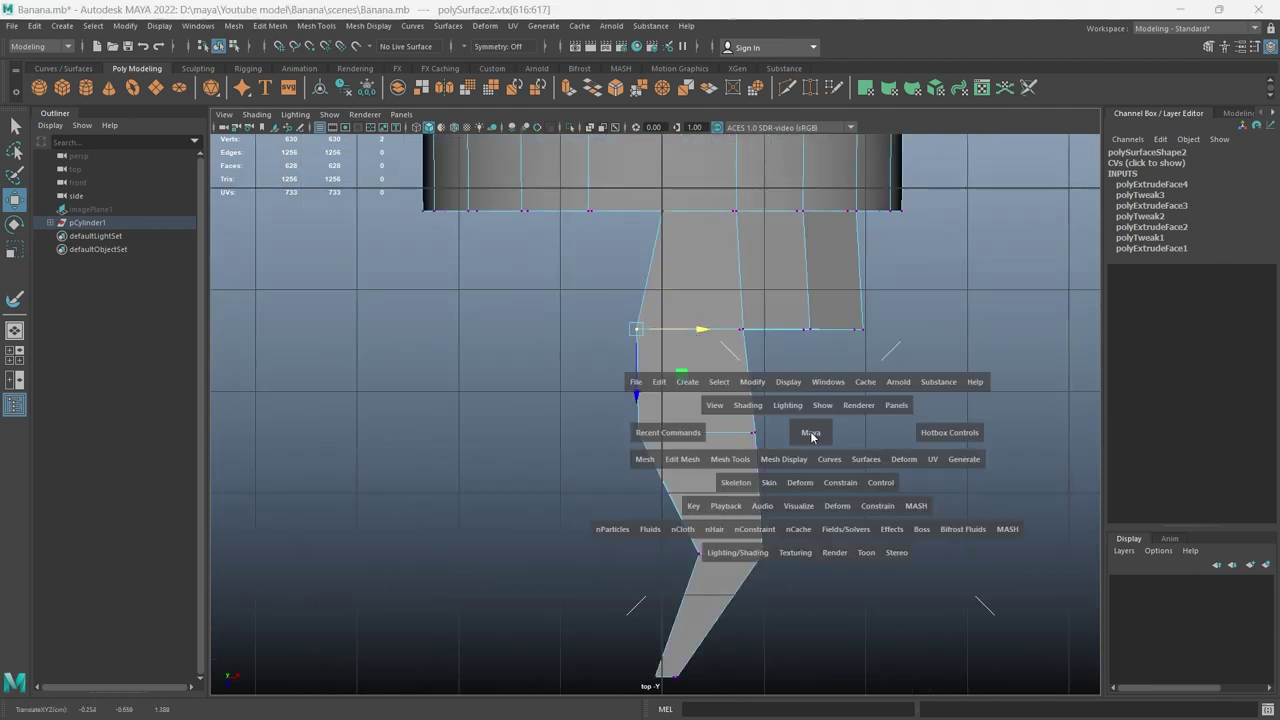
alt+drag(820, 283, 667, 279)
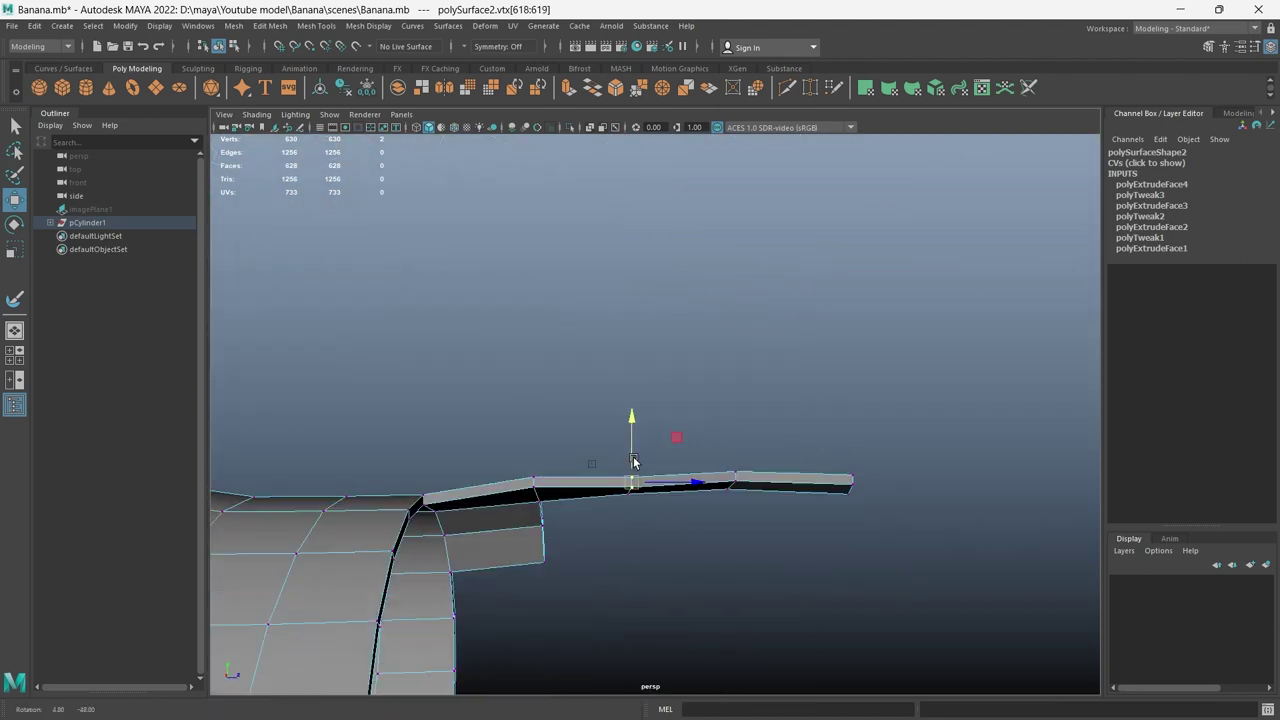
alt+drag(596, 597, 700, 460)
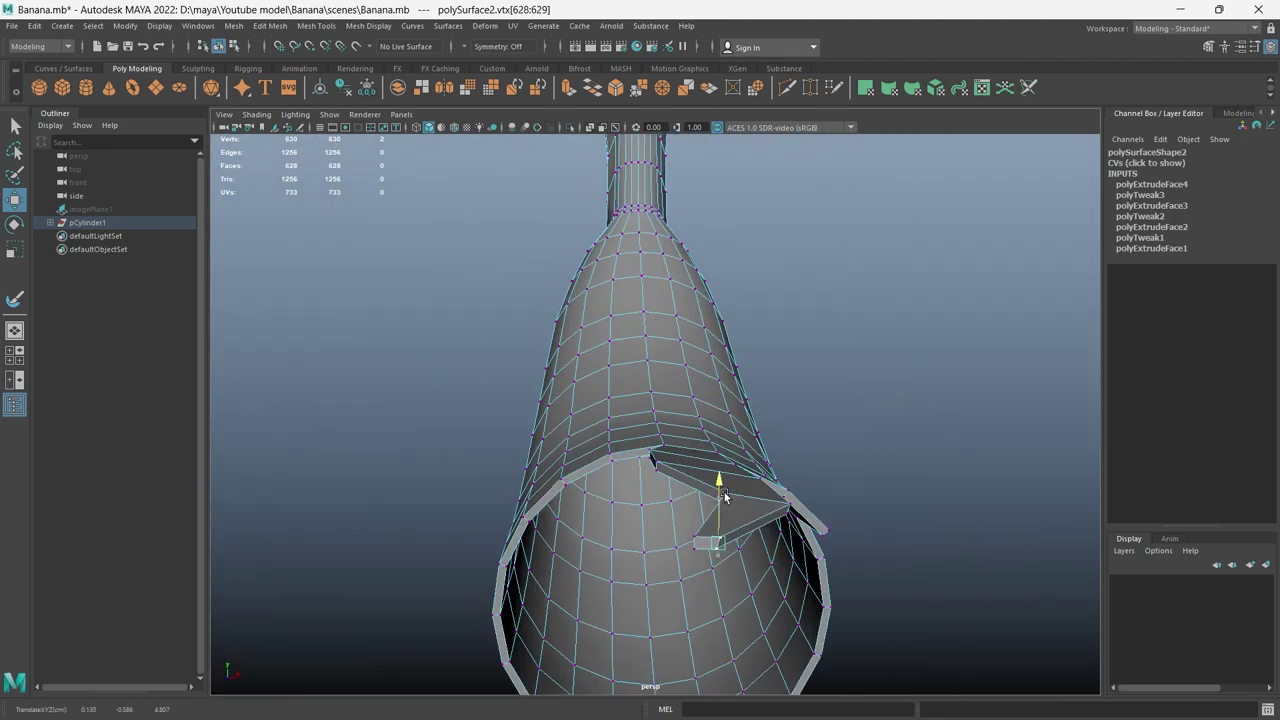
right_drag(716, 436, 724, 441)
mouse_move(724, 441)
alt+mouse_down()
mouse_move(869, 511)
mouse_move(851, 464)
alt+mouse_up()
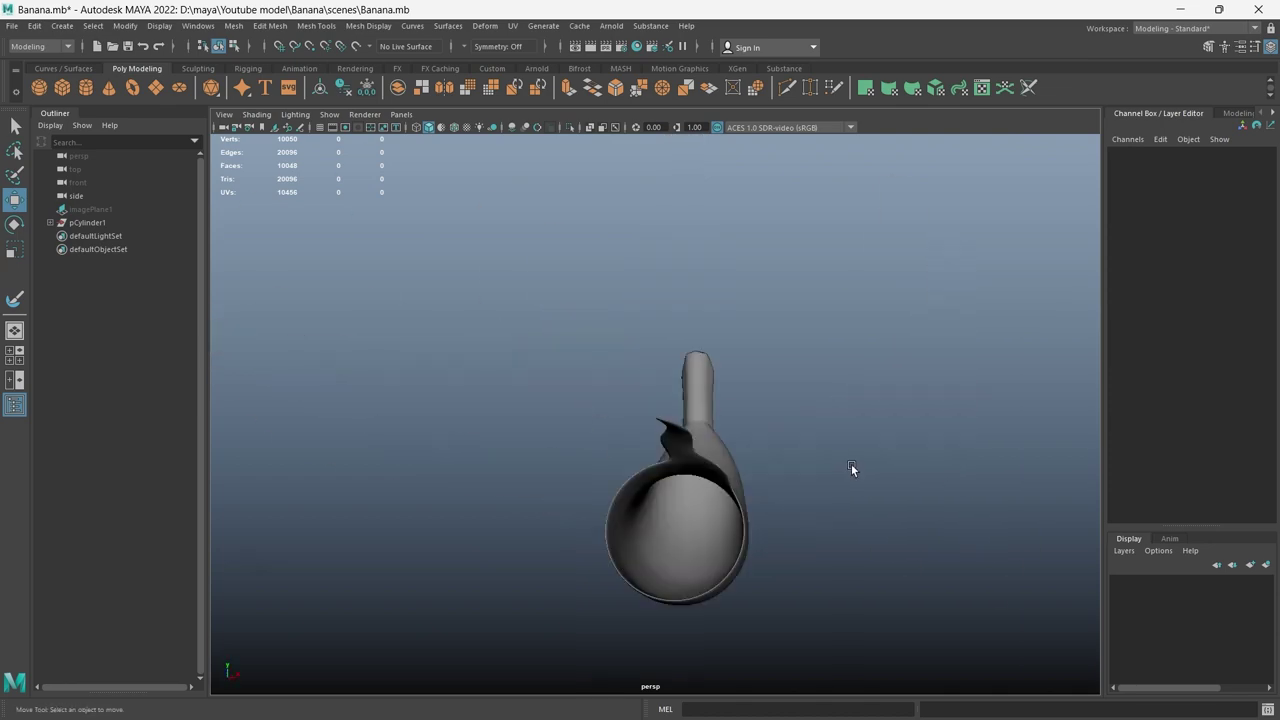
click(760, 420)
Step: Extrude the strip's end face with Ctrl+E to lengthen the peel strip
scroll(800, 575, up, 5)
click(829, 371)
key(ctrl+e)
key(space)
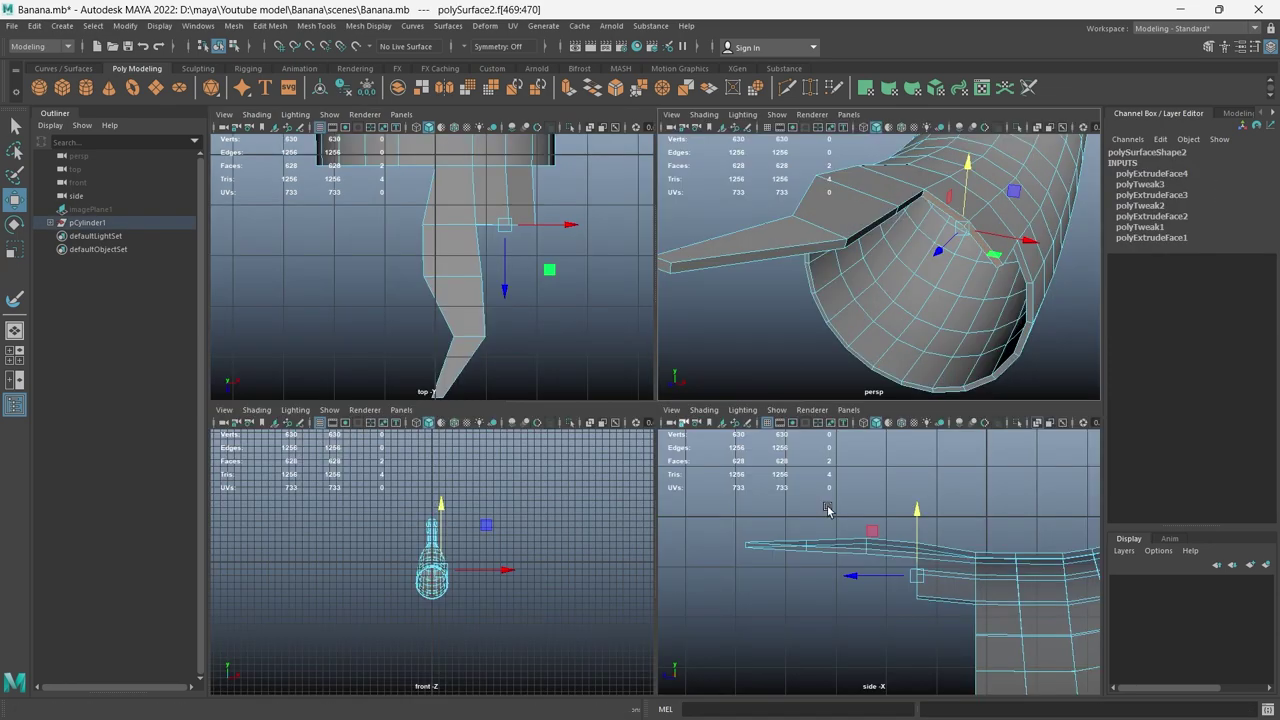
key(space)
key(space)
key(space)
mouse_move(772, 353)
alt+mouse_down()
mouse_move(823, 366)
mouse_move(922, 337)
mouse_move(817, 293)
alt+mouse_up()
key(space)
key(space)
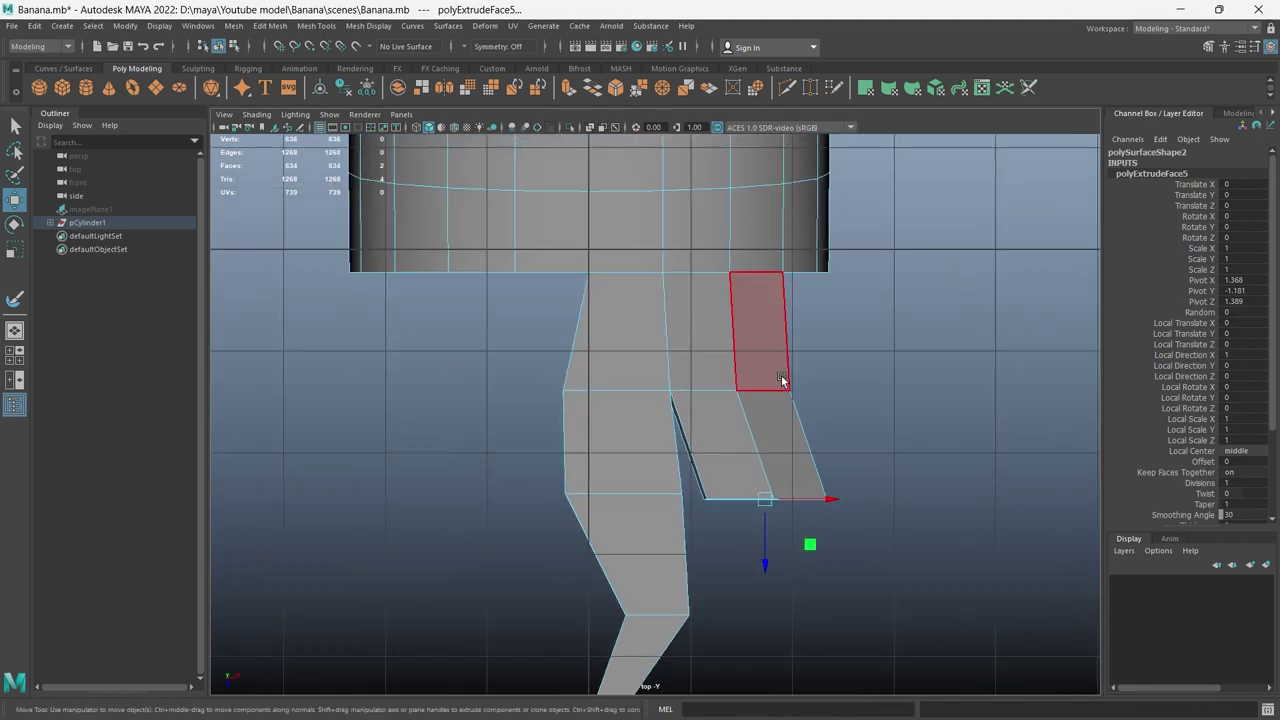
scroll(747, 425, down, 2)
alt+middle_drag(791, 472, 788, 401)
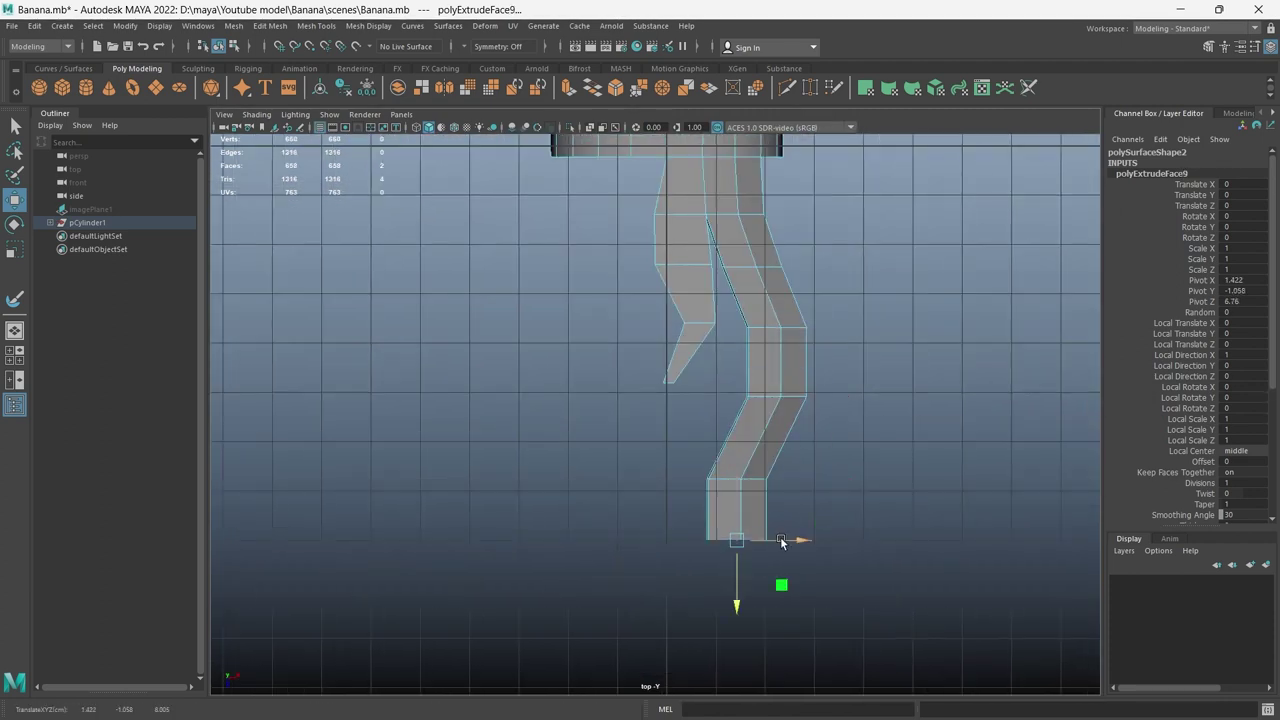
key(space)
key(space)
mouse_move(831, 316)
alt+mouse_down()
mouse_move(811, 303)
mouse_move(911, 383)
alt+mouse_up()
key(space)
key(space)
key(space)
key(space)
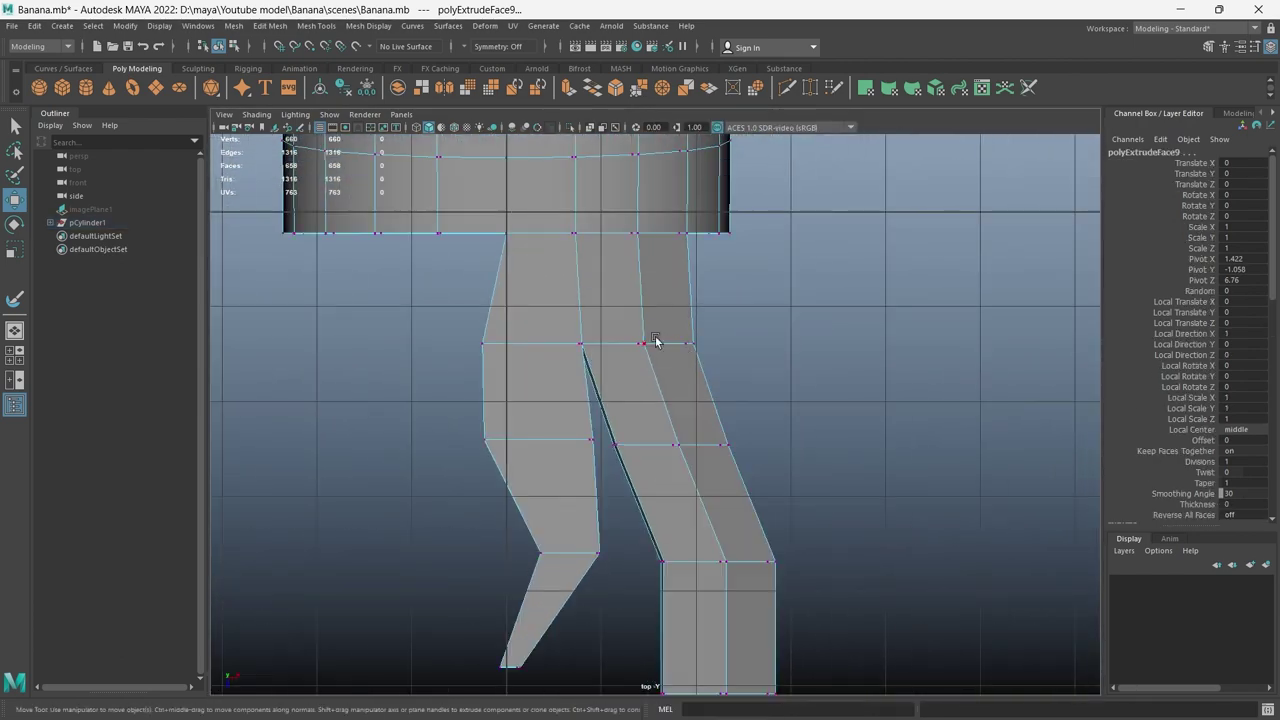
Step: In top view, shift successive vertex rows sideways to bend the strip like a tentacle
drag(700, 425, 750, 455)
key(Down)
key(Down)
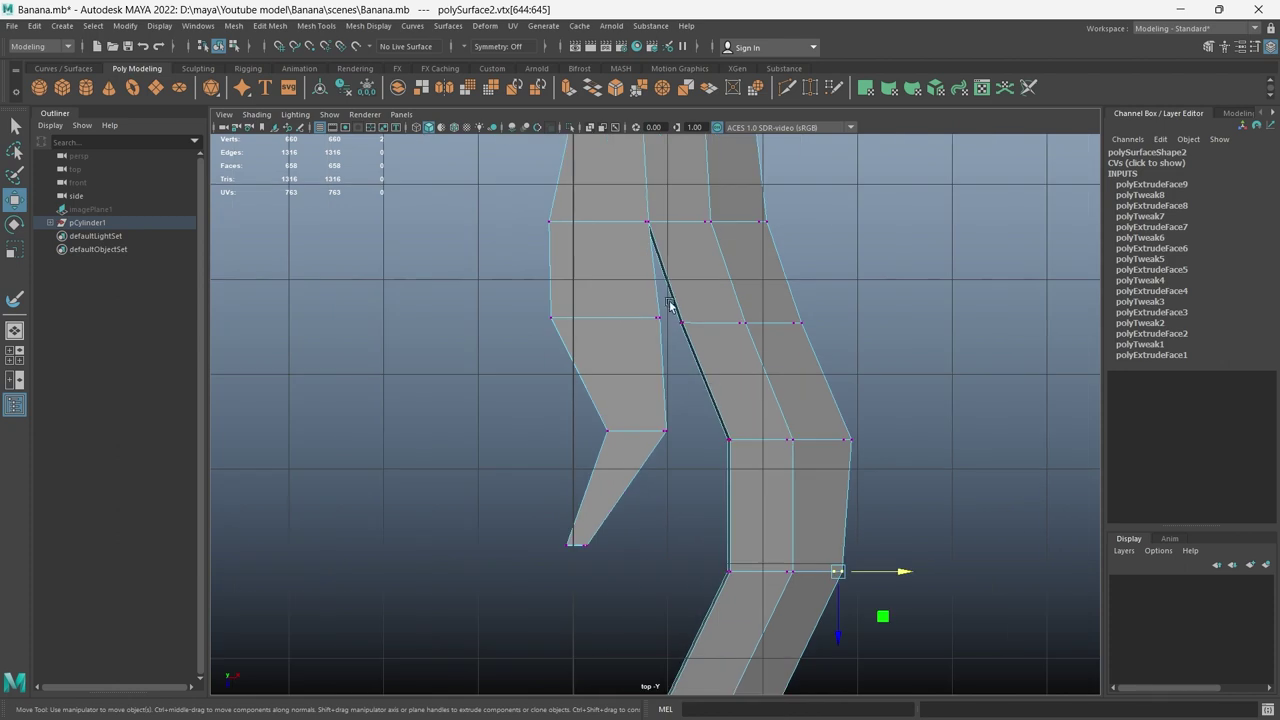
key(Down)
alt+middle_drag(768, 460, 886, 406)
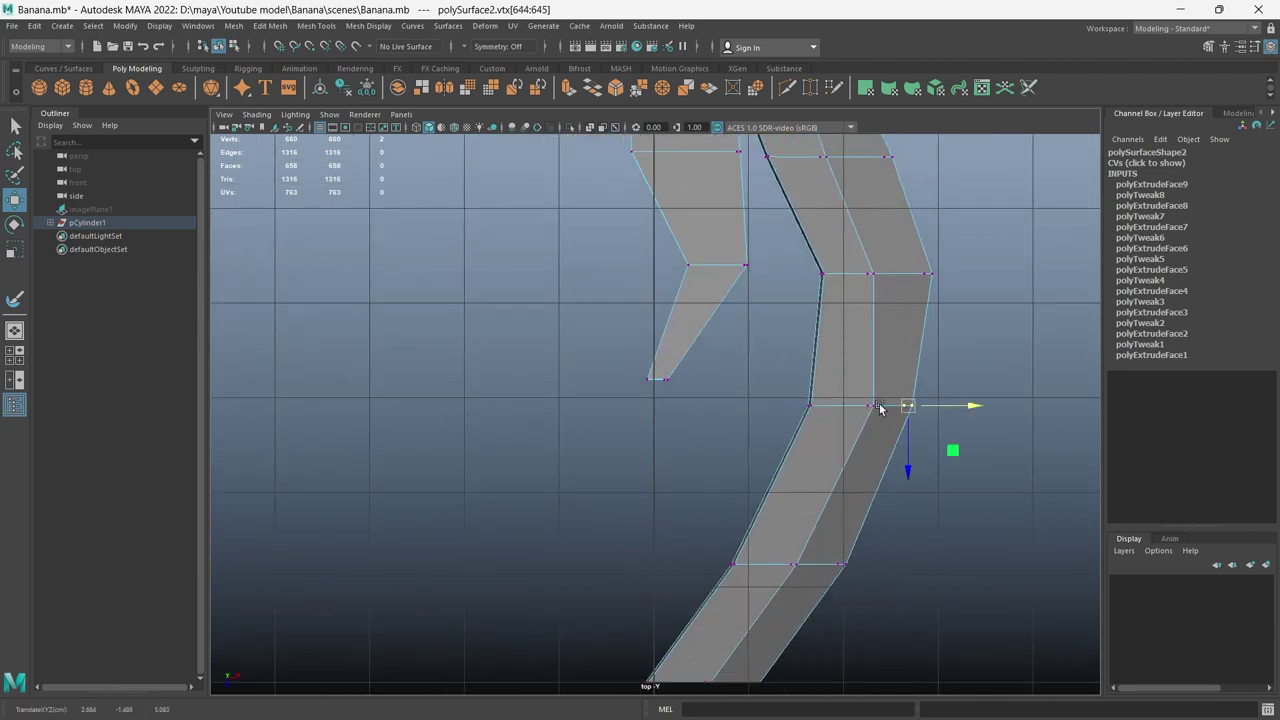
drag(791, 394, 833, 416)
key(Down)
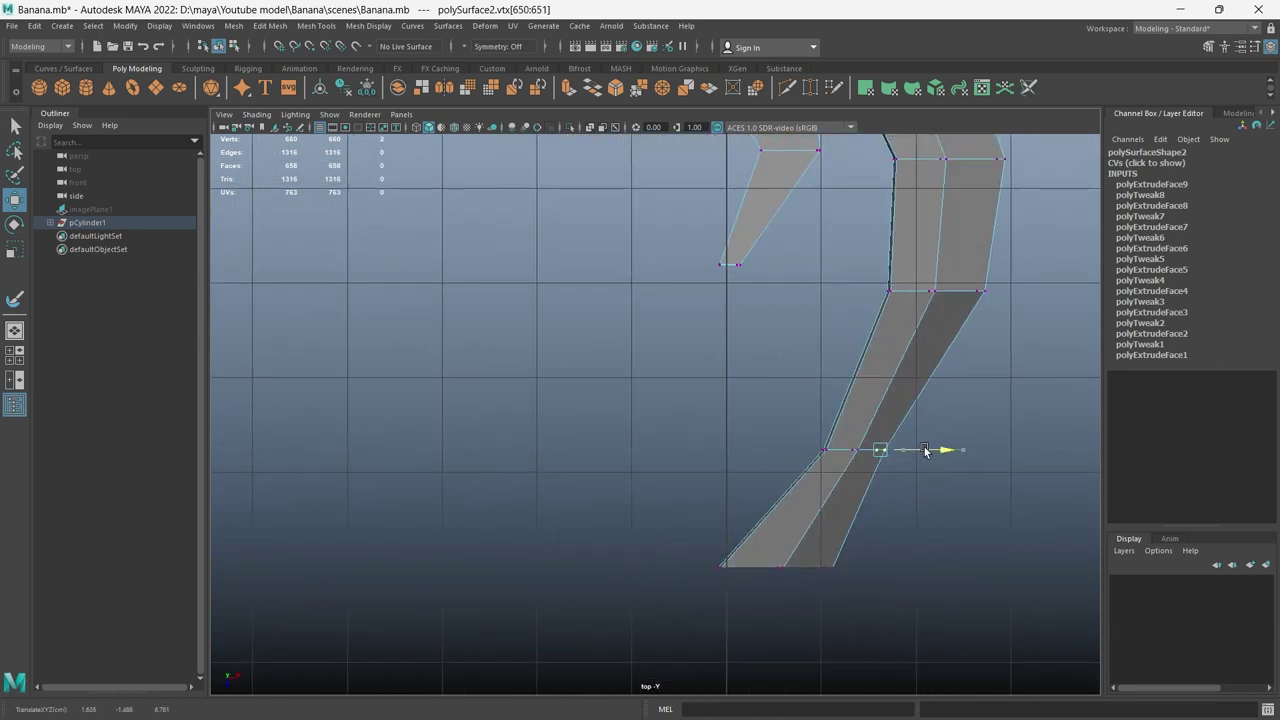
key(Down)
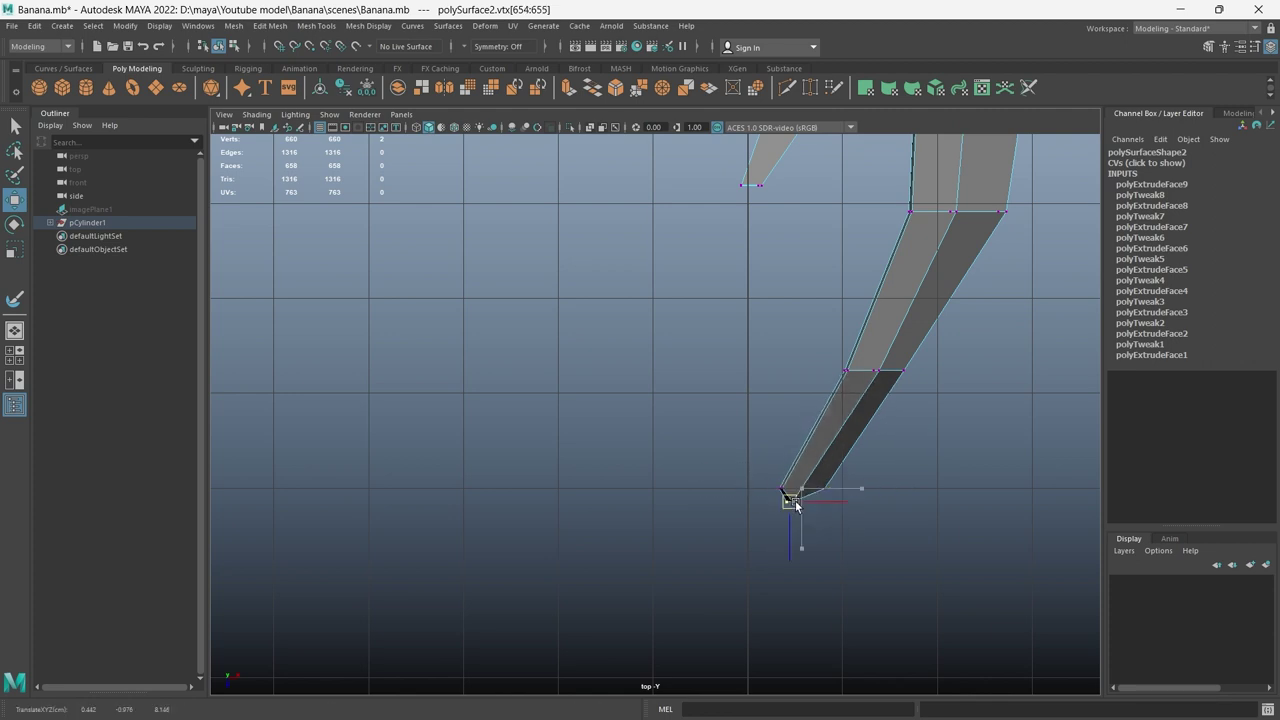
scroll(831, 294, down, 3)
click(830, 292)
scroll(831, 288, up, 6)
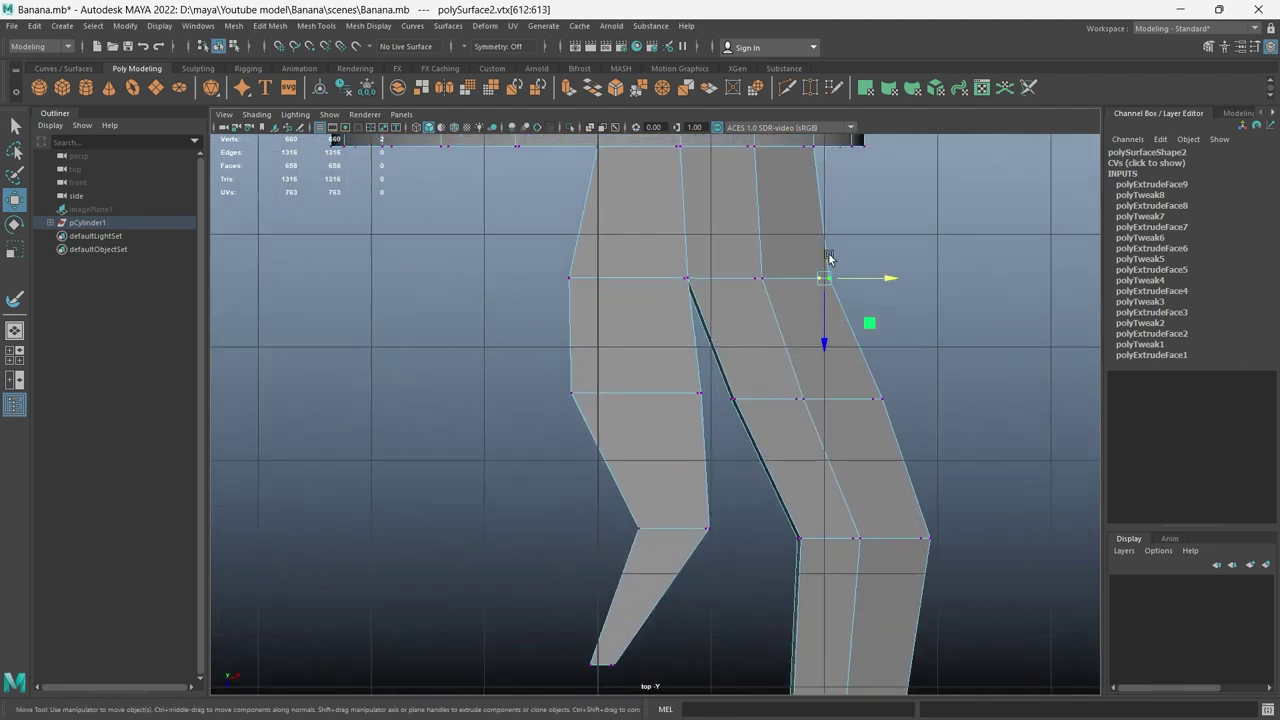
Step: Check the bent strips in perspective and clear the vertex selection
key(space)
key(space)
alt+drag(906, 337, 757, 457)
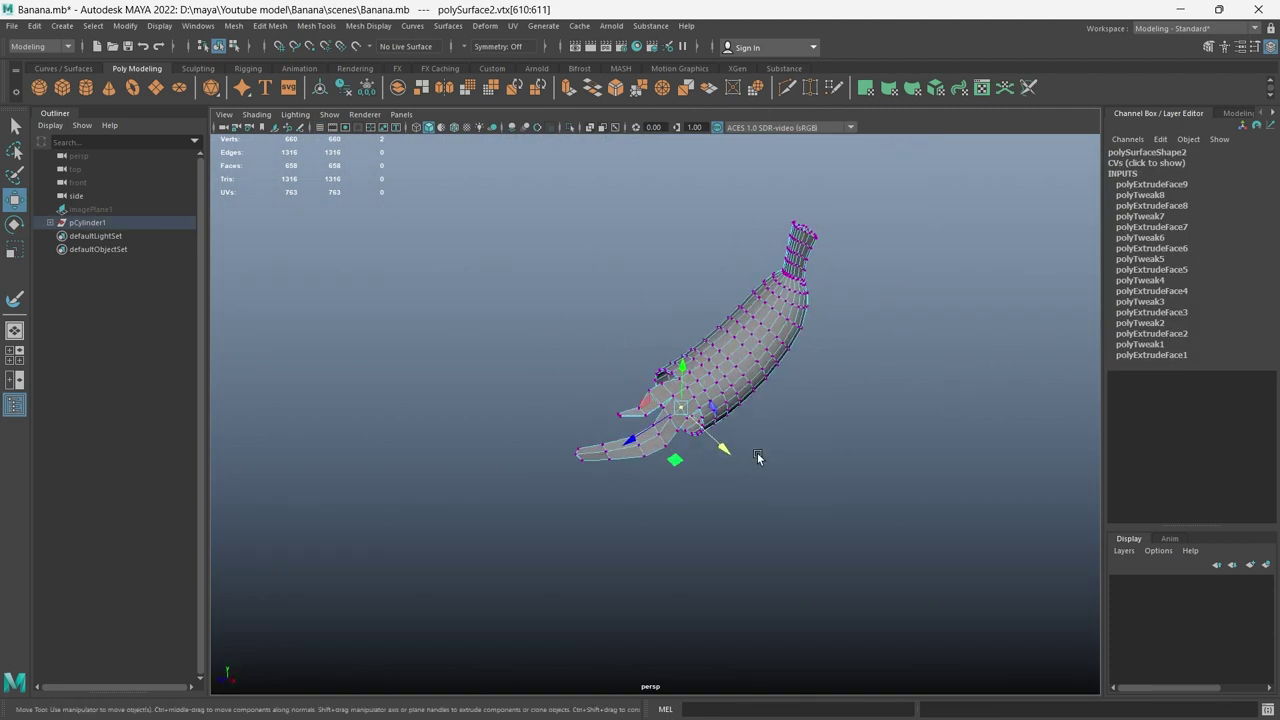
scroll(714, 534, up, 5)
key(space)
key(space)
scroll(523, 361, up, 3)
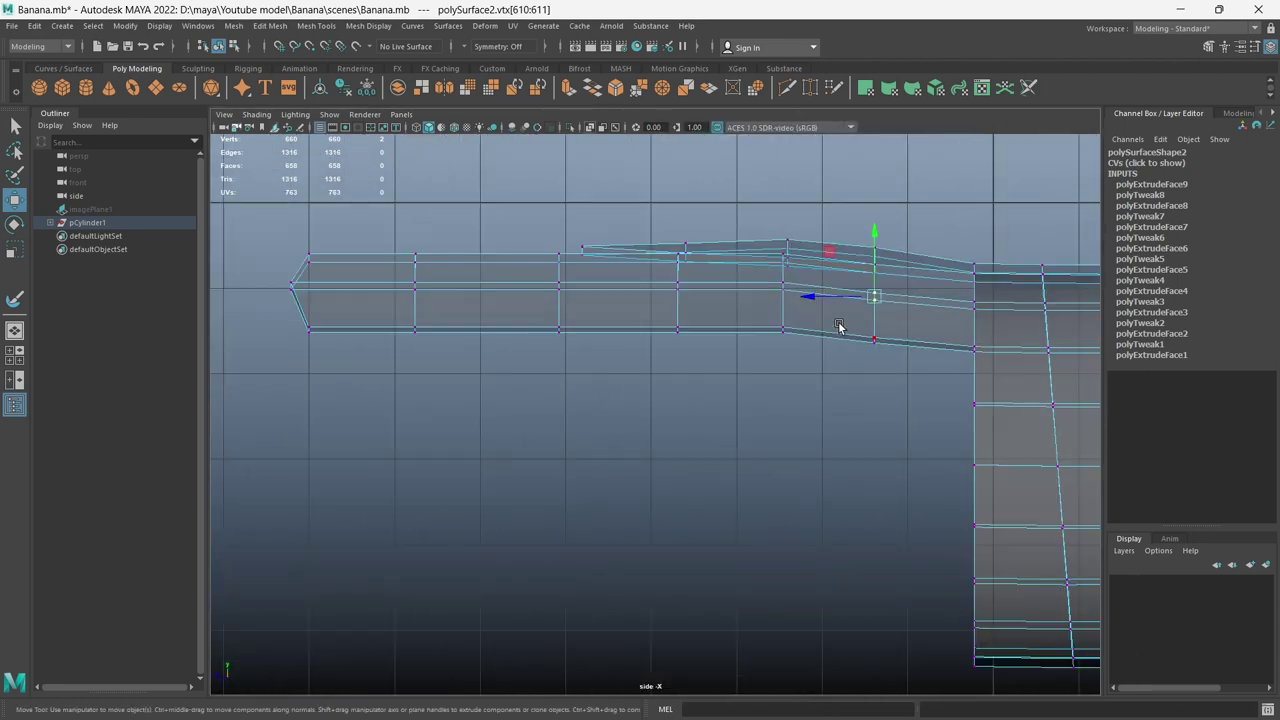
click(137, 536)
key(space)
key(space)
scroll(600, 400, down, 5)
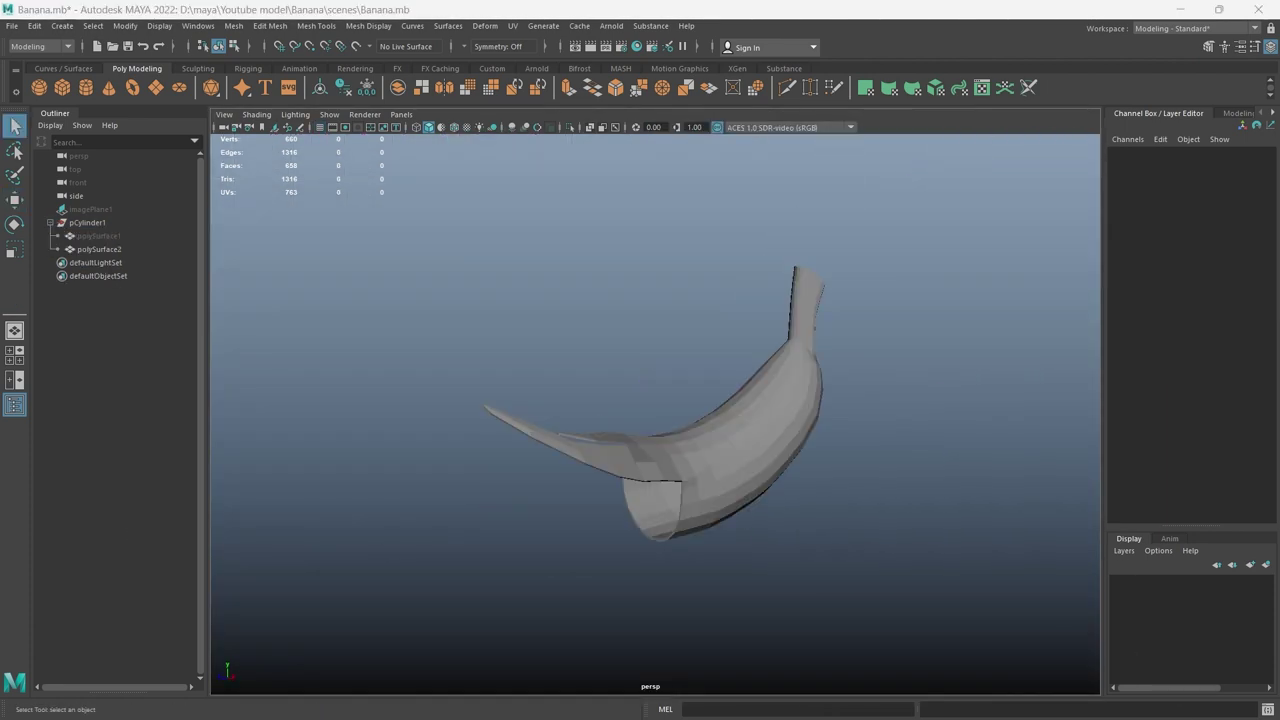
mouse_move(500, 500)
alt+mouse_down()
mouse_move(556, 565)
mouse_move(692, 515)
alt+mouse_up()
Step: Select rim faces on the banana's open end for the next peel strip
click(692, 515)
scroll(748, 455, up, 5)
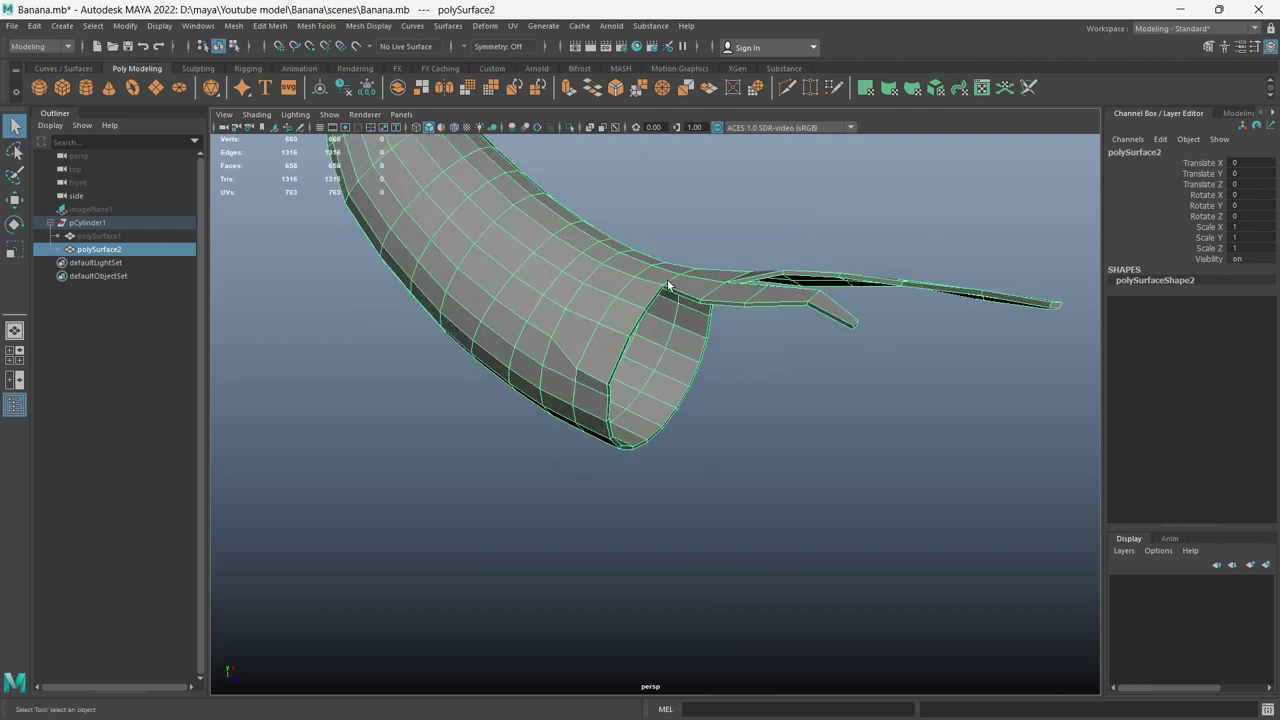
key(F10)
scroll(651, 342, up, 3)
shift+click(582, 370)
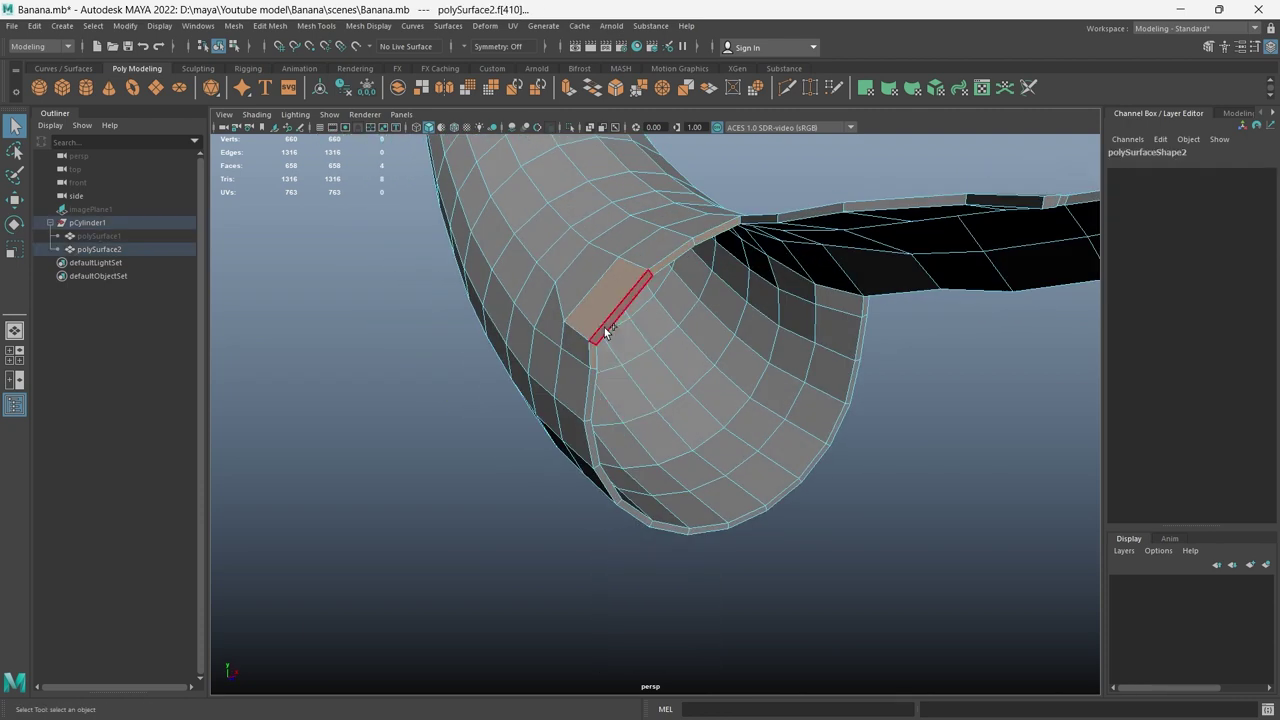
alt+drag(582, 370, 671, 347)
scroll(671, 347, down, 3)
Step: Extrude the selected rim faces twice and narrow the new strip toward its tip
key(ctrl+e)
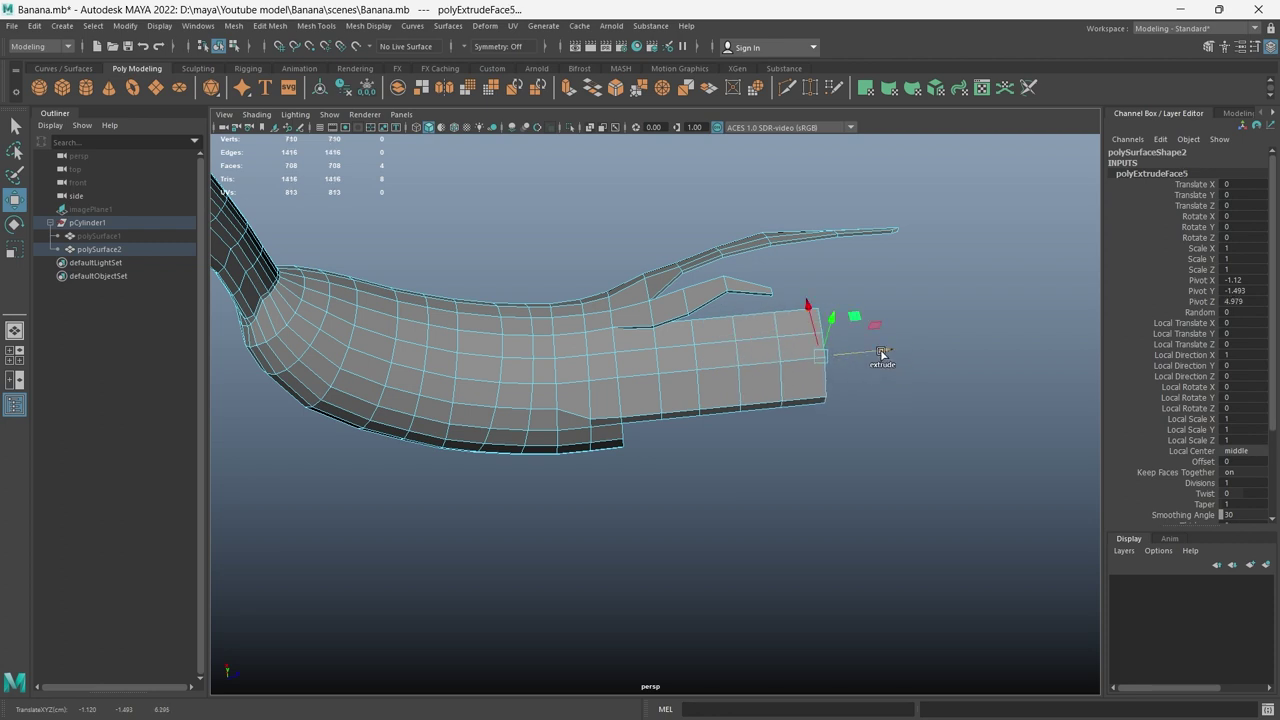
key(ctrl+e)
alt+drag(882, 353, 773, 423)
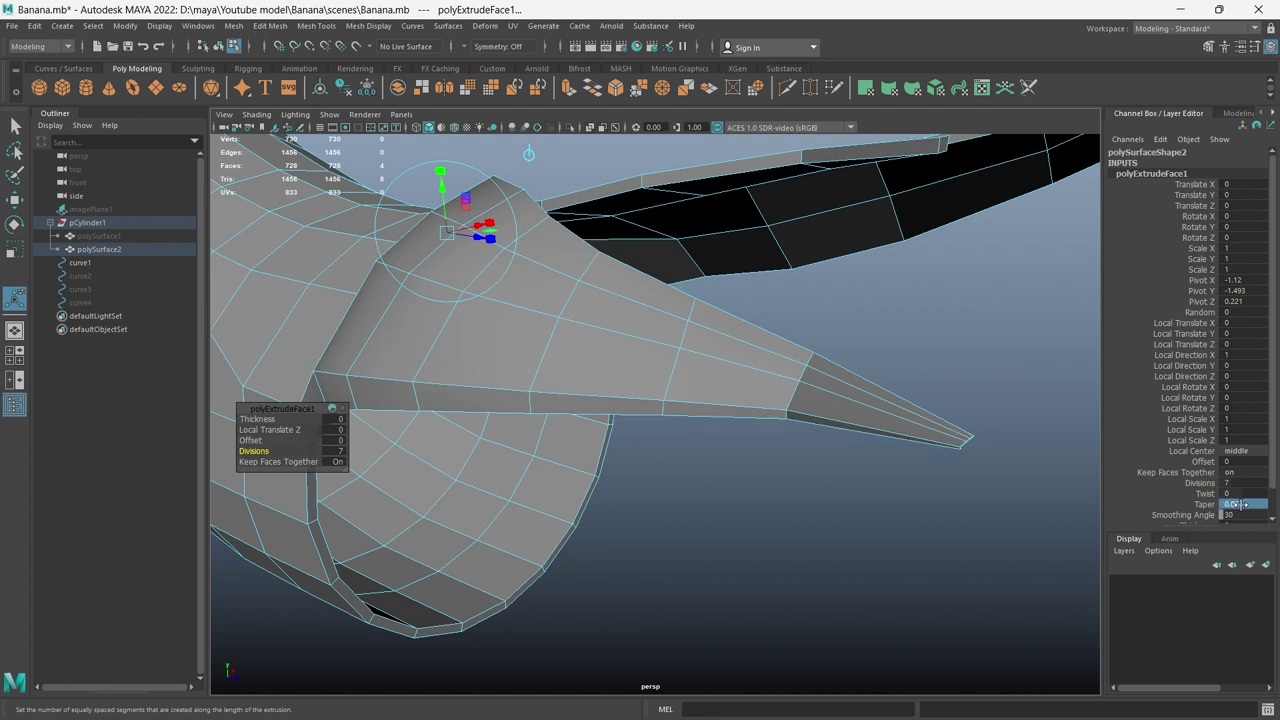
mouse_move(1000, 490)
alt+mouse_down()
mouse_move(874, 471)
mouse_move(268, 451)
alt+mouse_up()
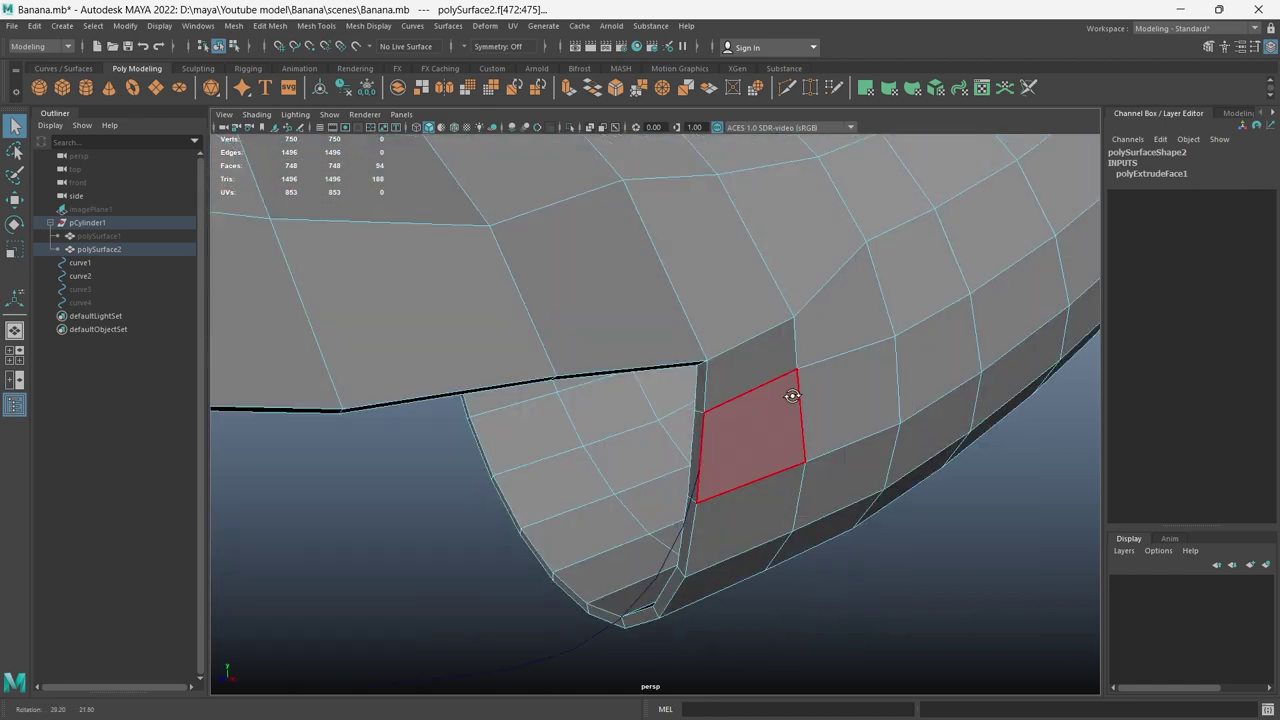
mouse_move(791, 396)
alt+mouse_down()
mouse_move(795, 436)
mouse_move(731, 429)
mouse_move(839, 385)
mouse_move(800, 420)
mouse_move(783, 537)
alt+mouse_up()
Step: Extrude an underside face into another tapered strip, then reselect the whole banana mesh
key(ctrl+e)
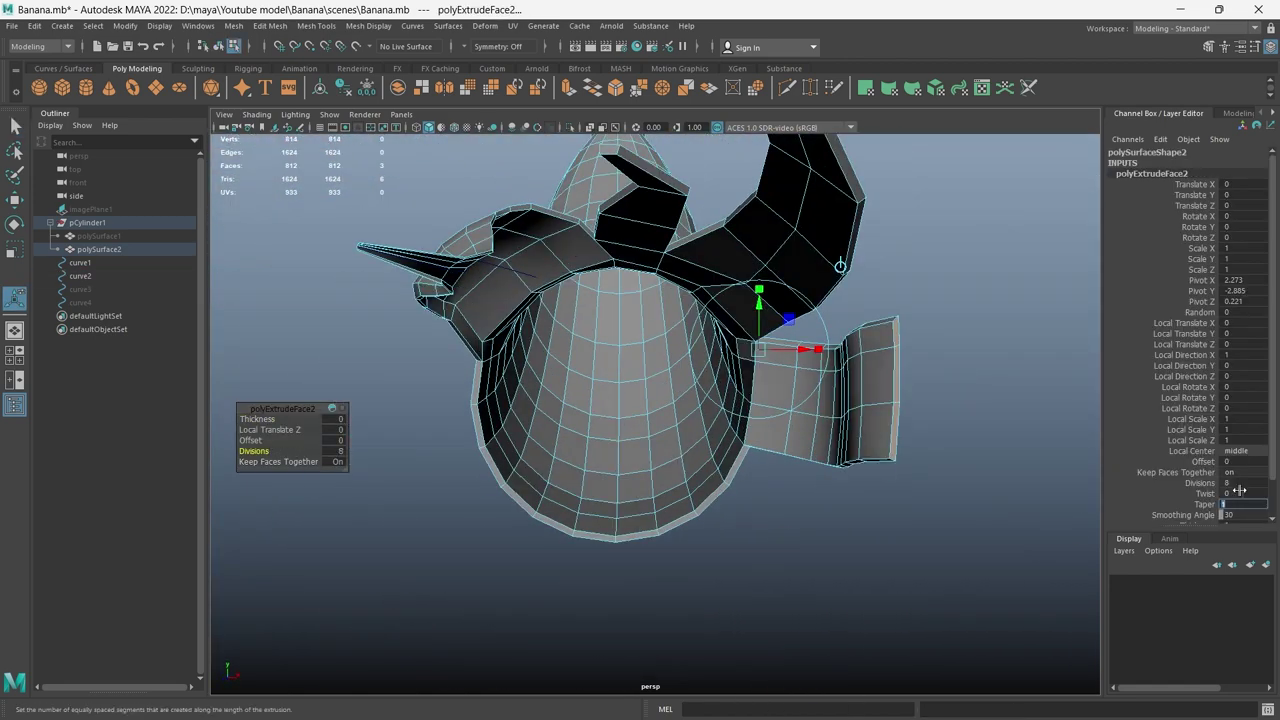
ctrl+middle_drag(1239, 490, 1252, 490)
alt+drag(694, 474, 780, 486)
right_drag(260, 339, 320, 325)
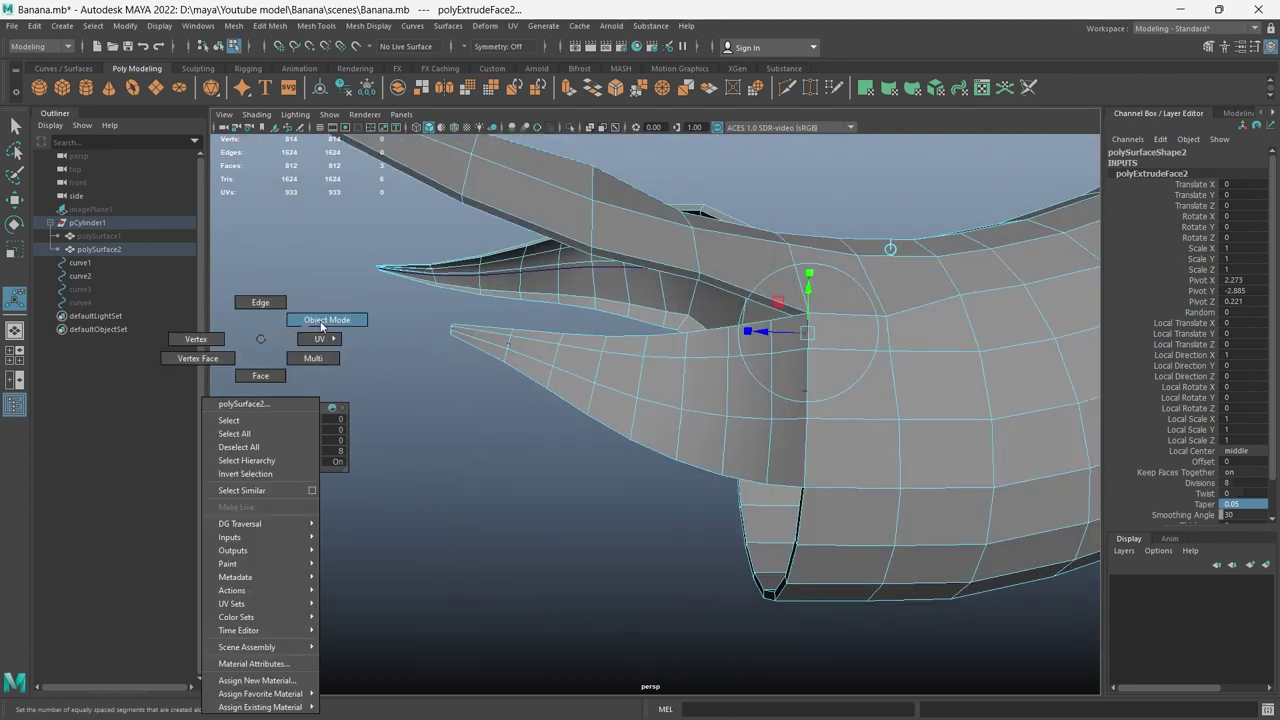
alt+drag(320, 325, 591, 443)
click(738, 336)
mouse_move(738, 336)
alt+mouse_down()
mouse_move(734, 311)
mouse_move(639, 500)
alt+mouse_up()
Step: Select the third guide curve and extrude a rim face along it
scroll(772, 506, up, 2)
alt+middle_drag(779, 555, 717, 443)
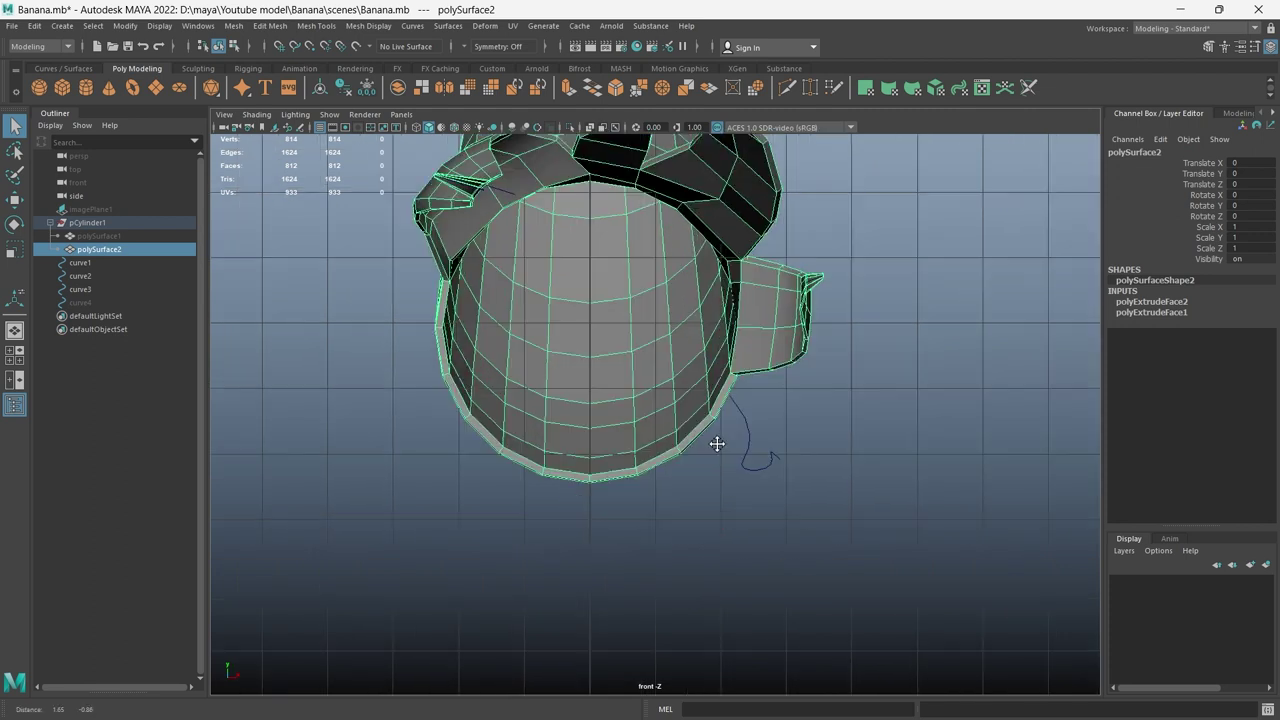
scroll(717, 443, up, 3)
click(778, 385)
key(w)
drag(825, 356, 903, 509)
right_drag(903, 509, 878, 265)
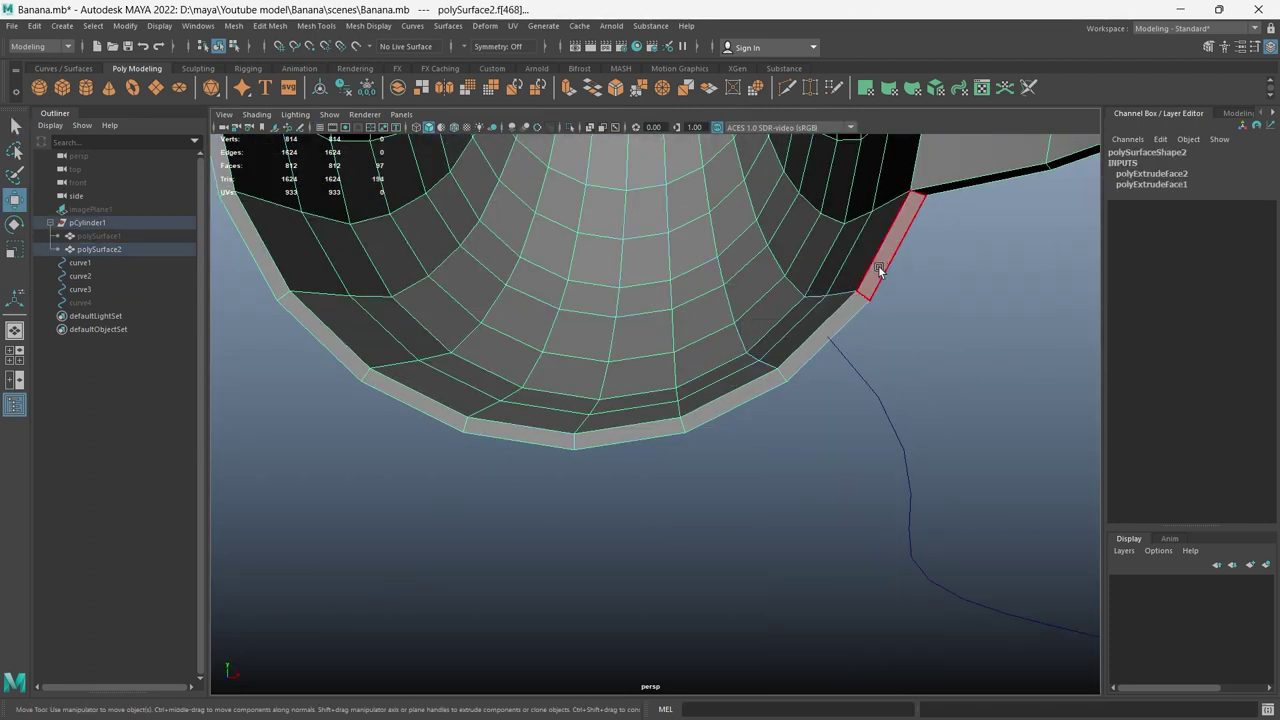
shift+right_drag(884, 392, 886, 433)
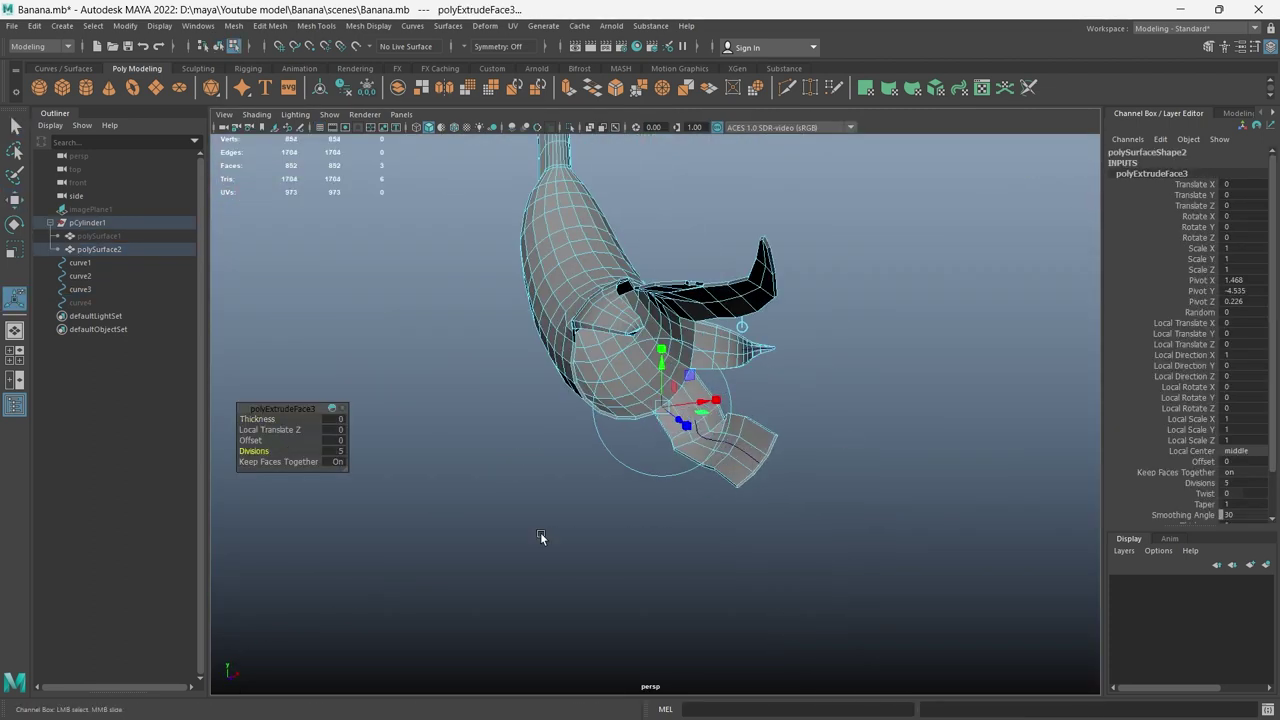
Step: Set the strip's taper to 0.05 and its divisions to 13
alt+drag(540, 538, 600, 500)
scroll(623, 488, up, 3)
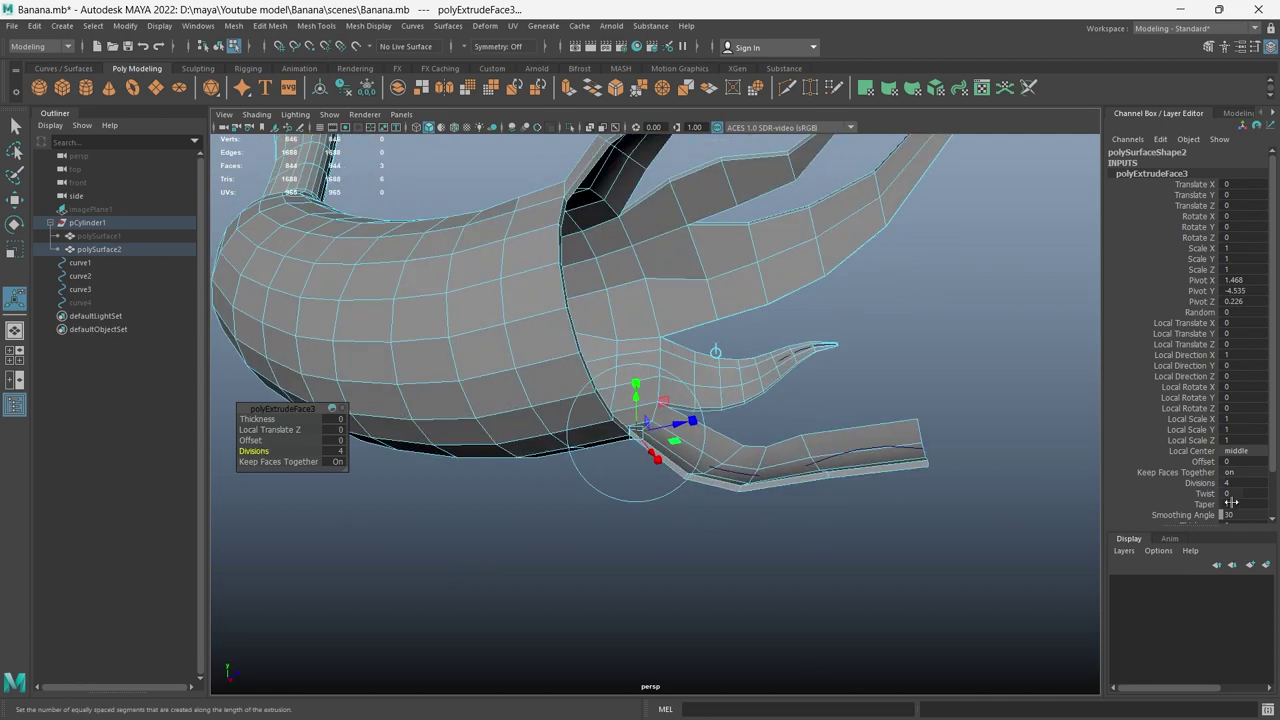
click(1243, 504)
text(0.05)
key(Return)
alt+drag(700, 450, 268, 453)
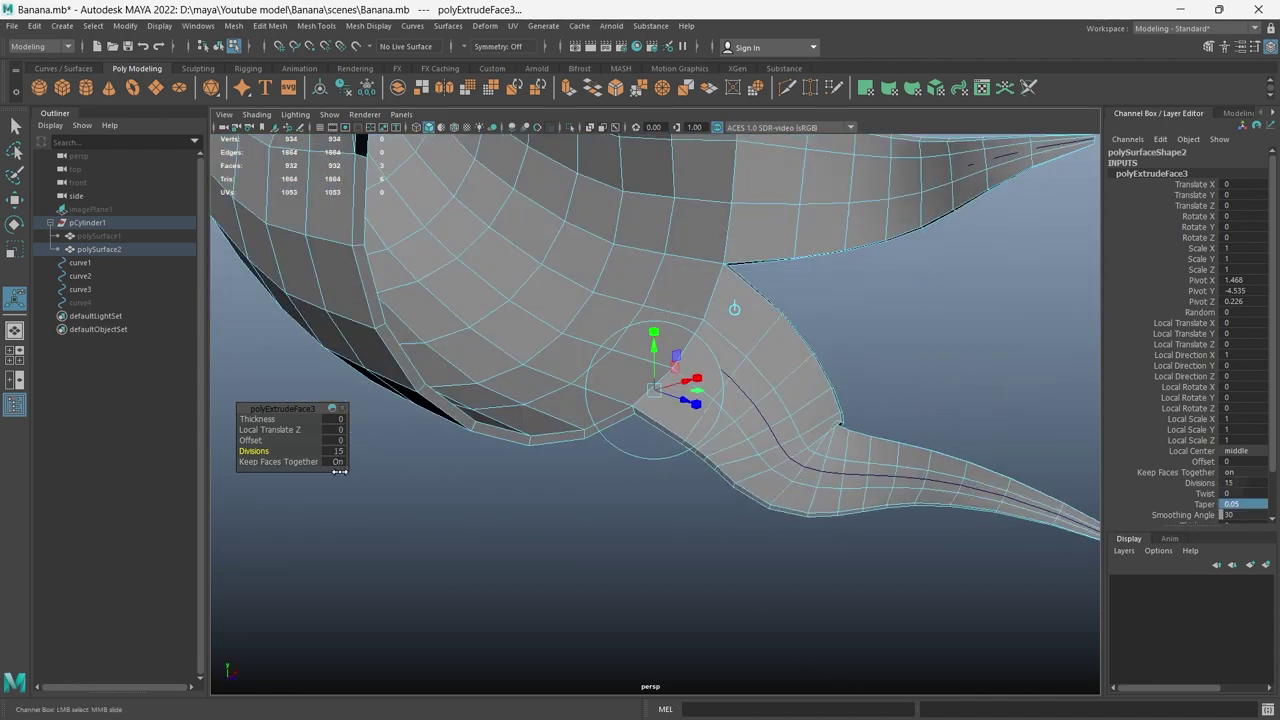
mouse_move(340, 471)
alt+mouse_down()
mouse_move(620, 466)
mouse_move(715, 429)
alt+mouse_up()
middle_drag(715, 429, 784, 357)
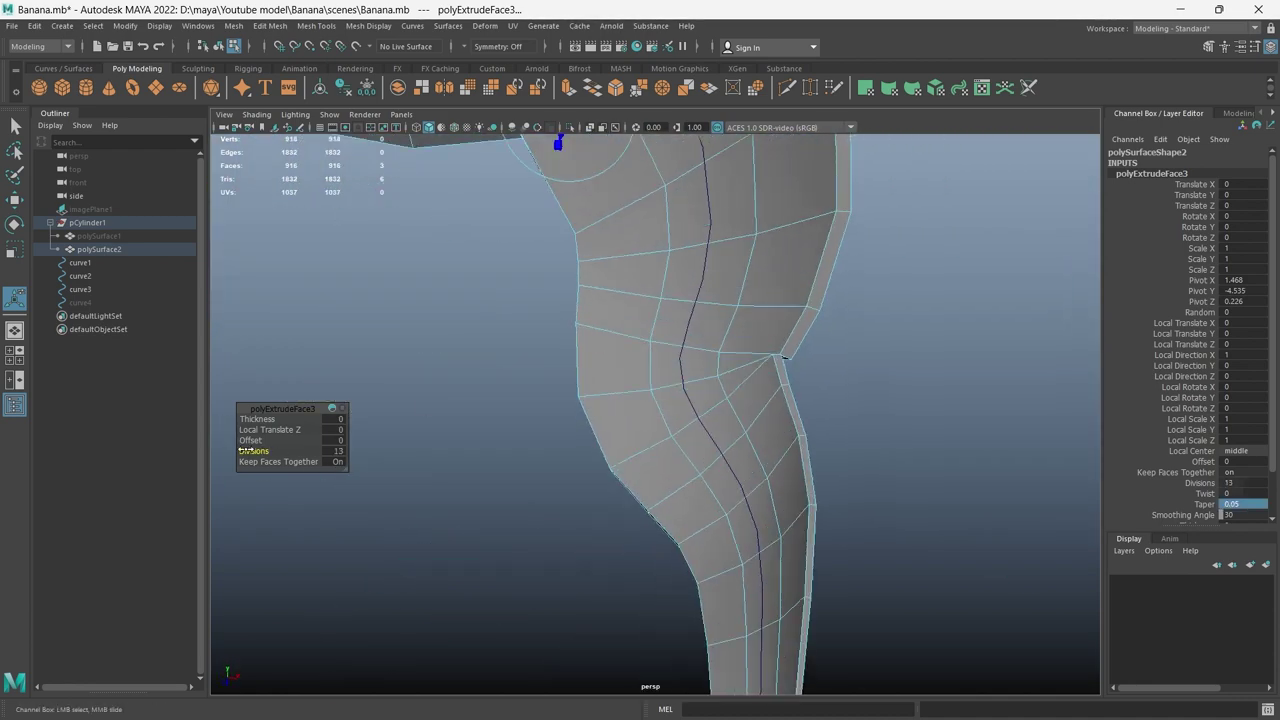
alt+drag(784, 357, 900, 420)
Step: Finish the extrude and select four rim faces for the next strip
key(q)
click(532, 389)
mouse_move(749, 423)
alt+mouse_down()
mouse_move(600, 400)
mouse_move(645, 523)
mouse_move(686, 429)
mouse_move(489, 395)
alt+mouse_up()
scroll(686, 429, up, 5)
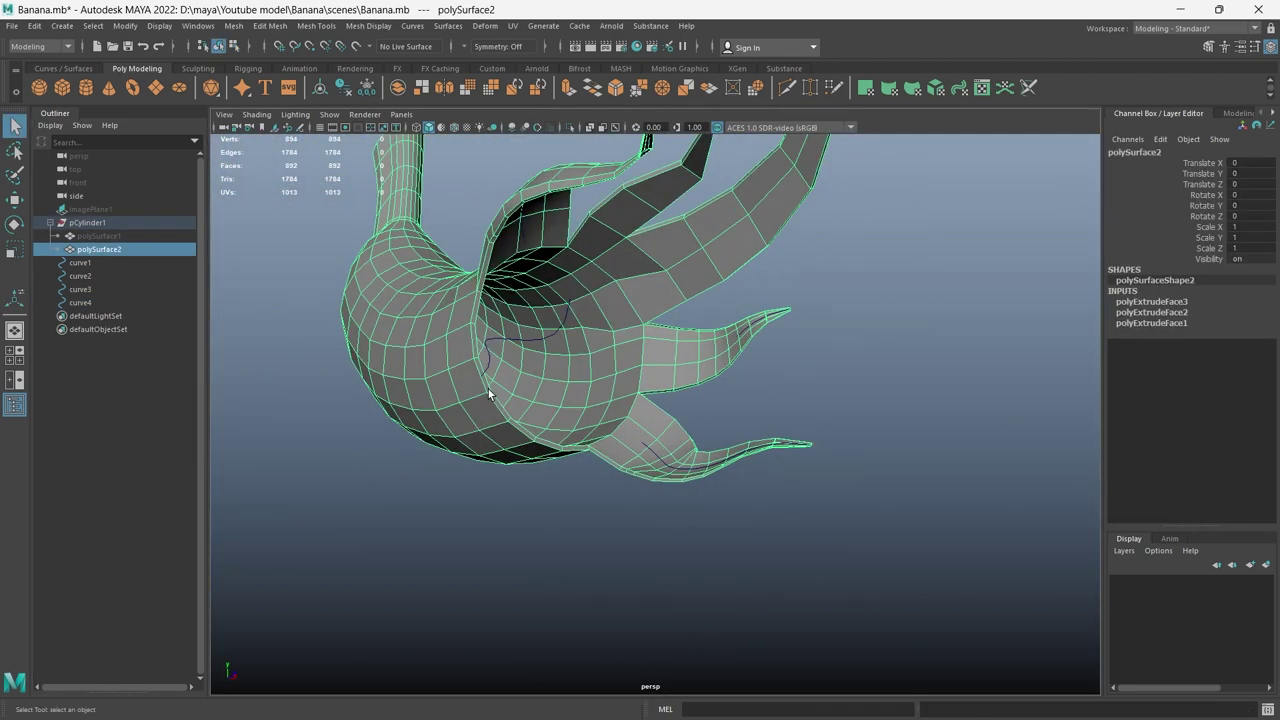
scroll(489, 395, up, 3)
key(F11)
mouse_move(643, 257)
alt+mouse_down()
mouse_move(633, 481)
mouse_move(719, 475)
alt+mouse_up()
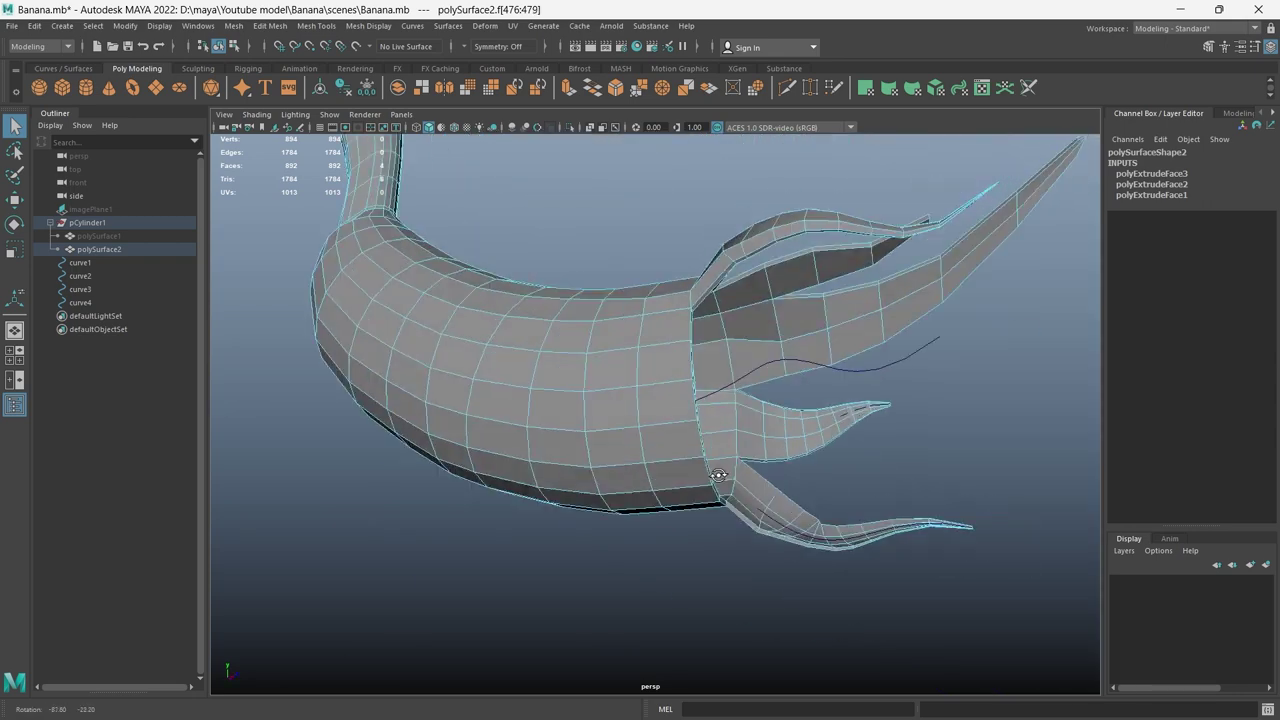
scroll(719, 475, up, 3)
Step: Select the fourth guide curve and the end faces of the last skin strip
scroll(719, 475, up, 3)
click(412, 422)
key(e)
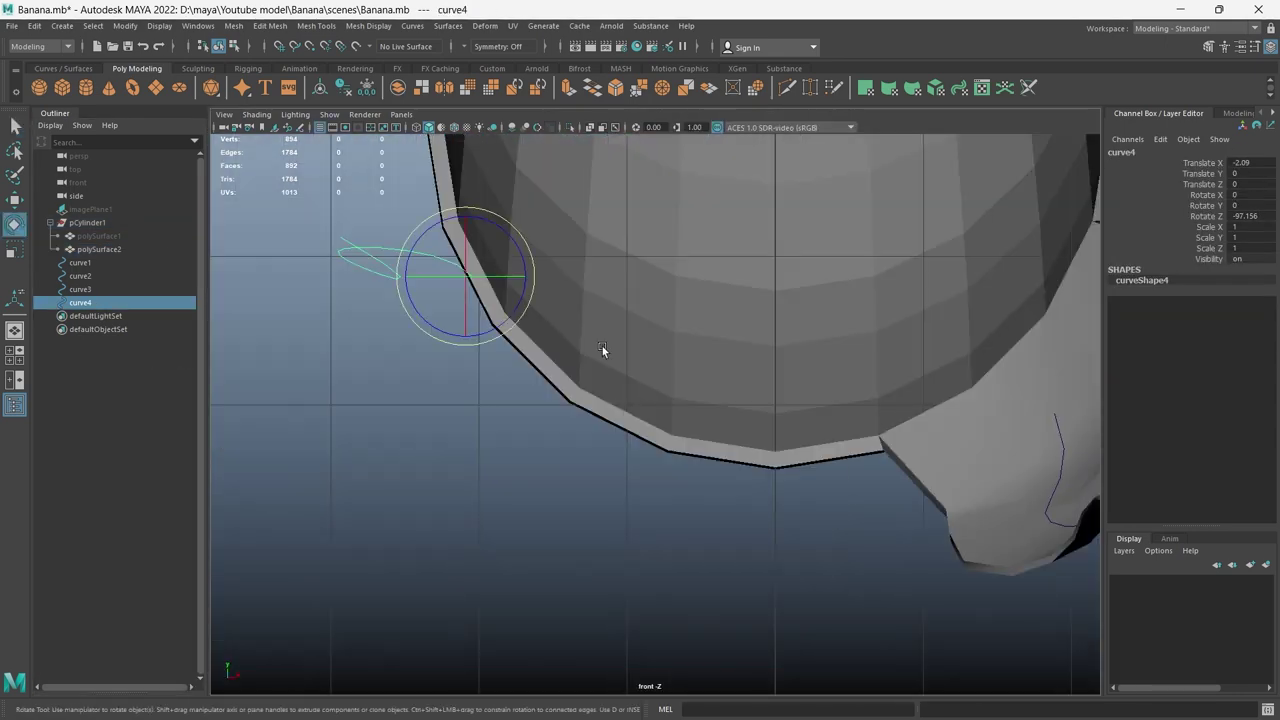
key(space)
key(space)
scroll(569, 450, up, 2)
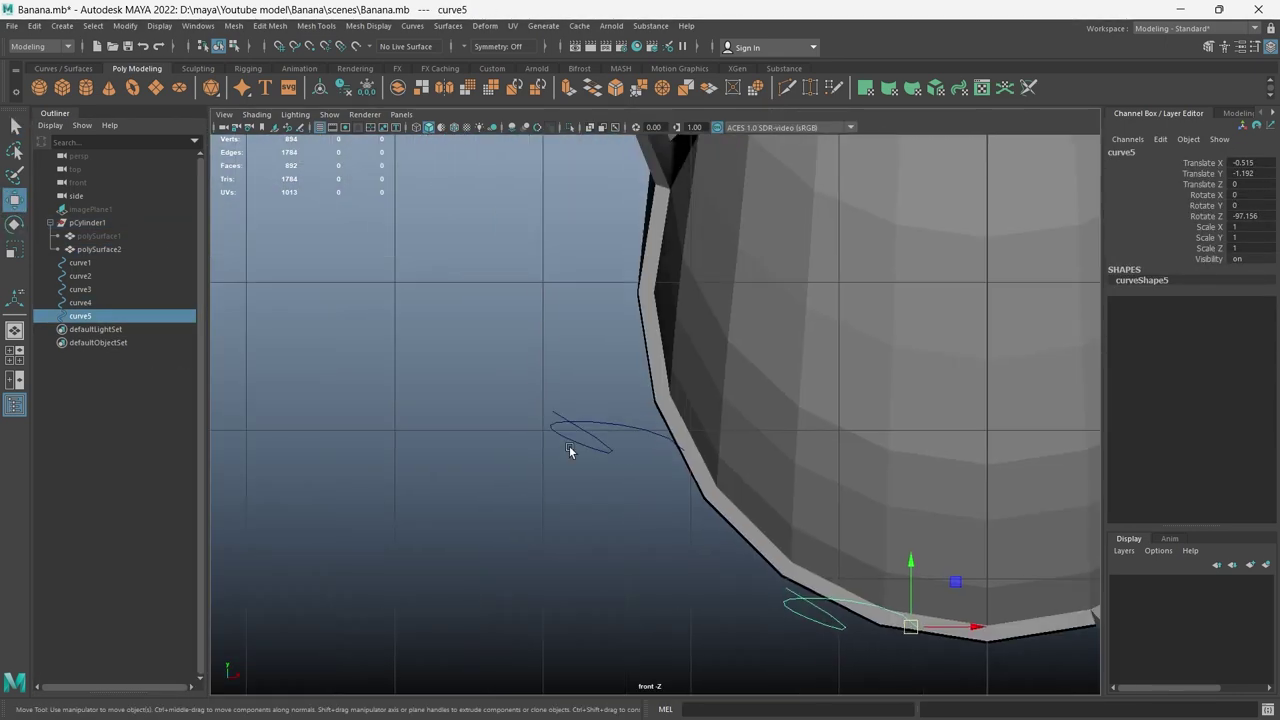
key(space)
key(space)
click(700, 300)
key(F11)
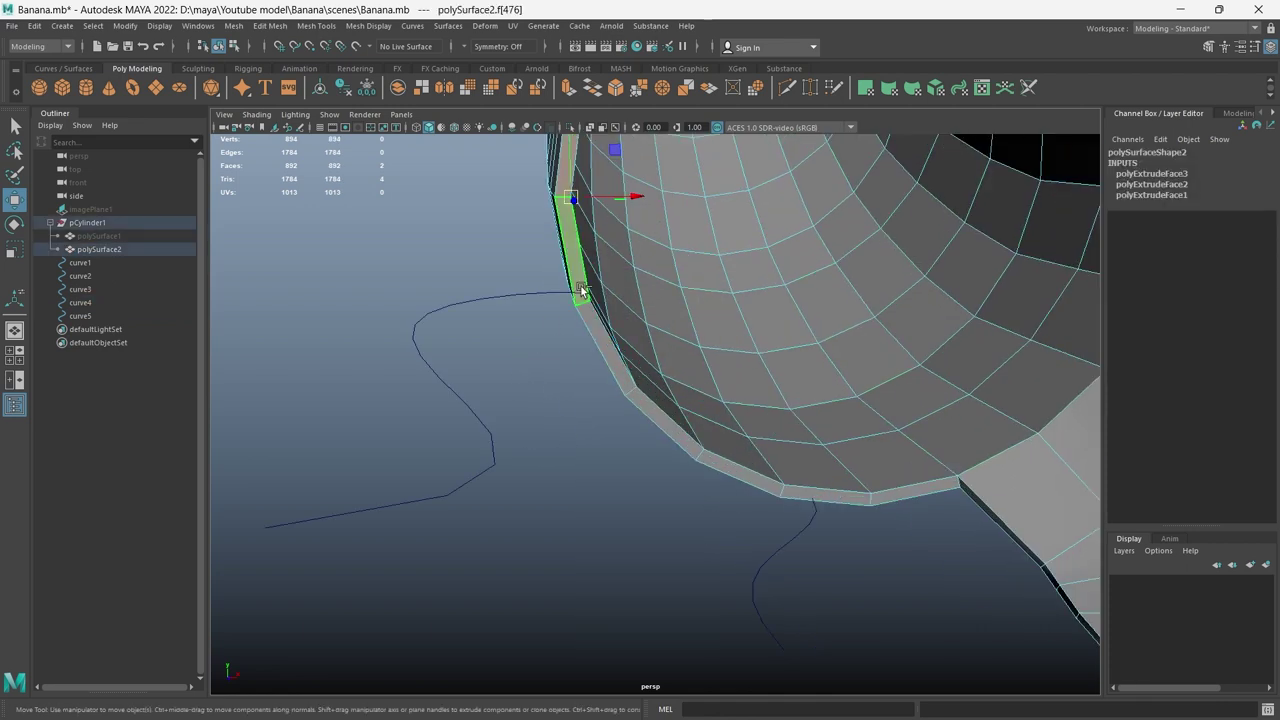
scroll(600, 378, up, 2)
key(ctrl+z)
alt+drag(600, 378, 715, 410)
Step: Extrude the faces along the guide curve with taper 0.05 and 6 divisions
click(979, 429)
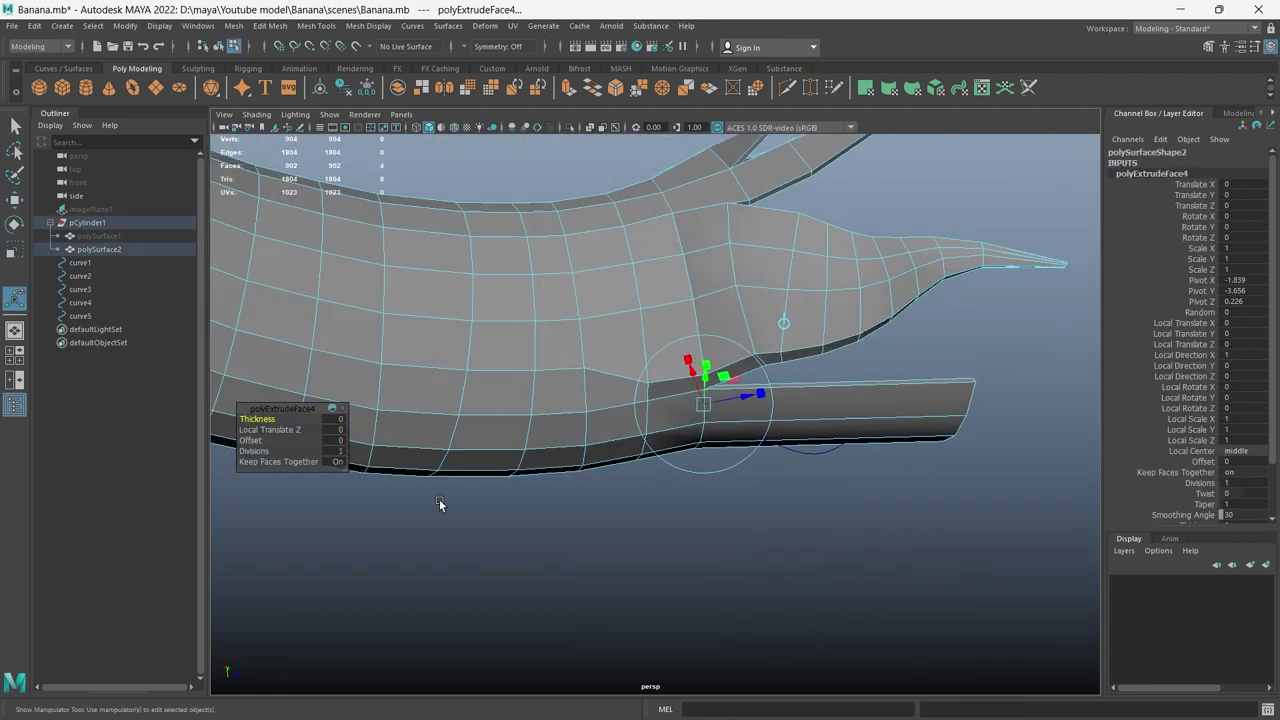
alt+drag(658, 605, 452, 560)
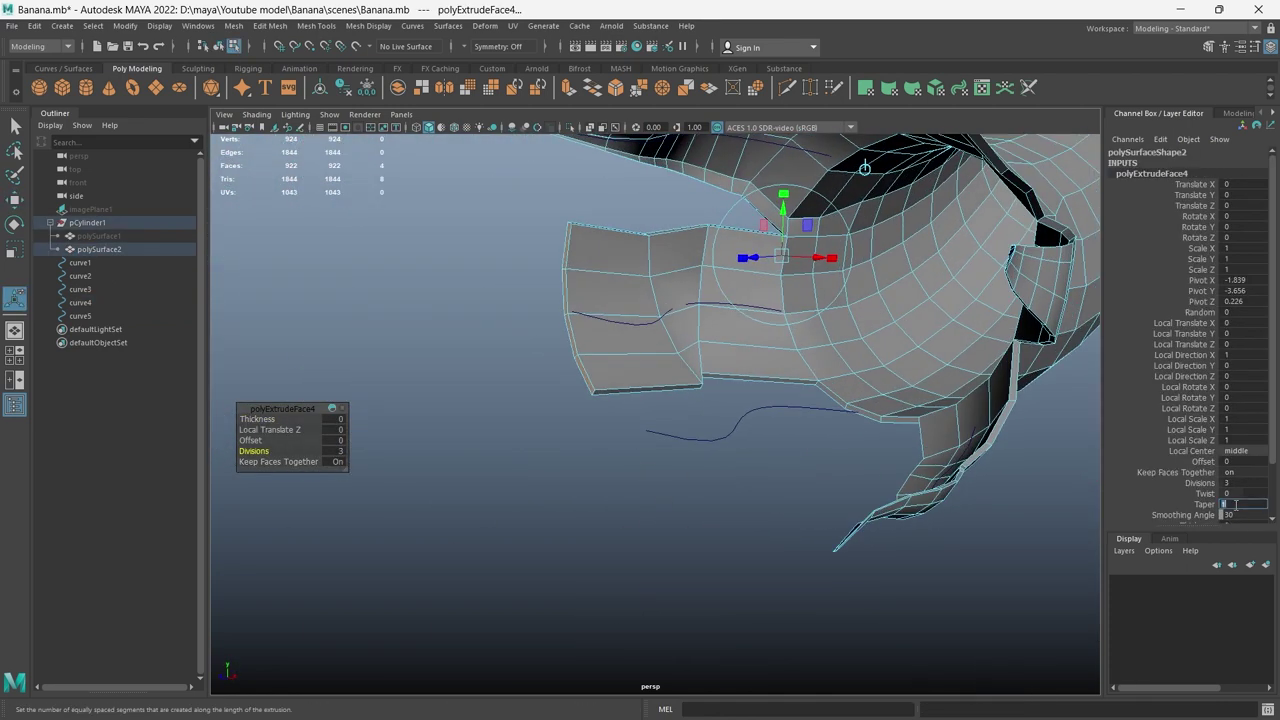
click(1244, 504)
text(0.)
key(Return)
alt+drag(700, 440, 290, 444)
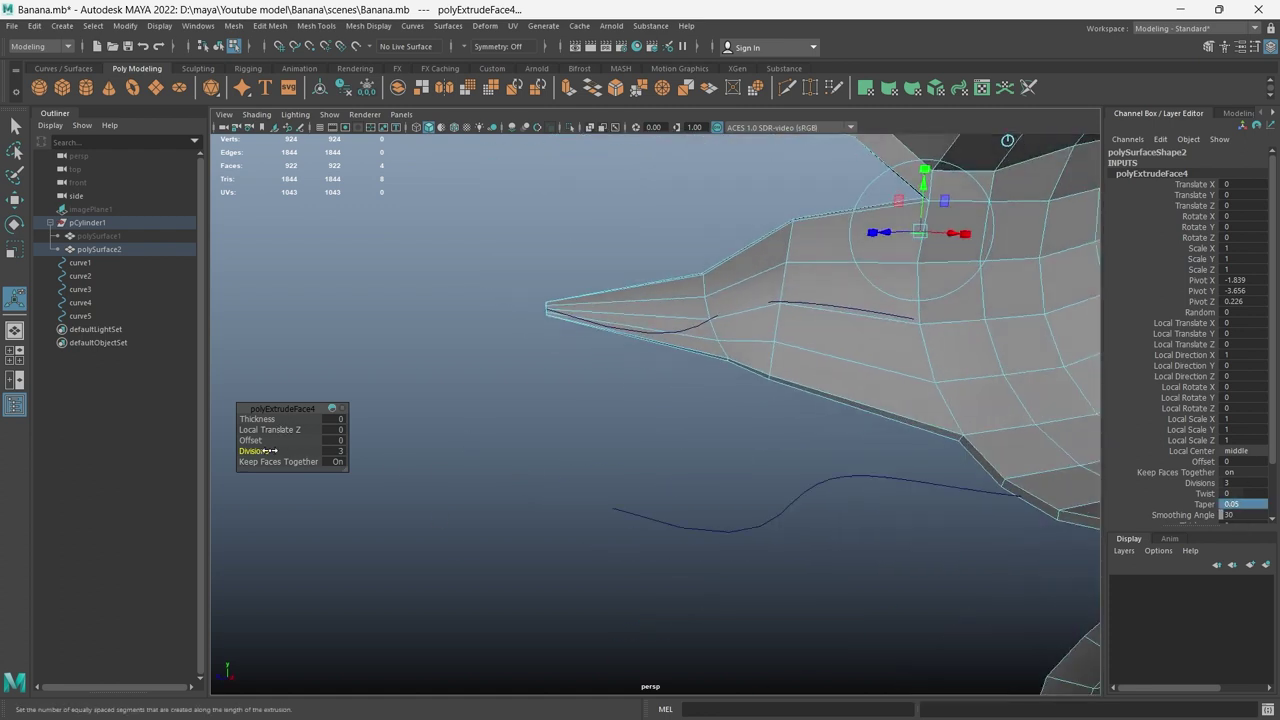
alt+drag(754, 434, 583, 443)
drag(255, 451, 267, 451)
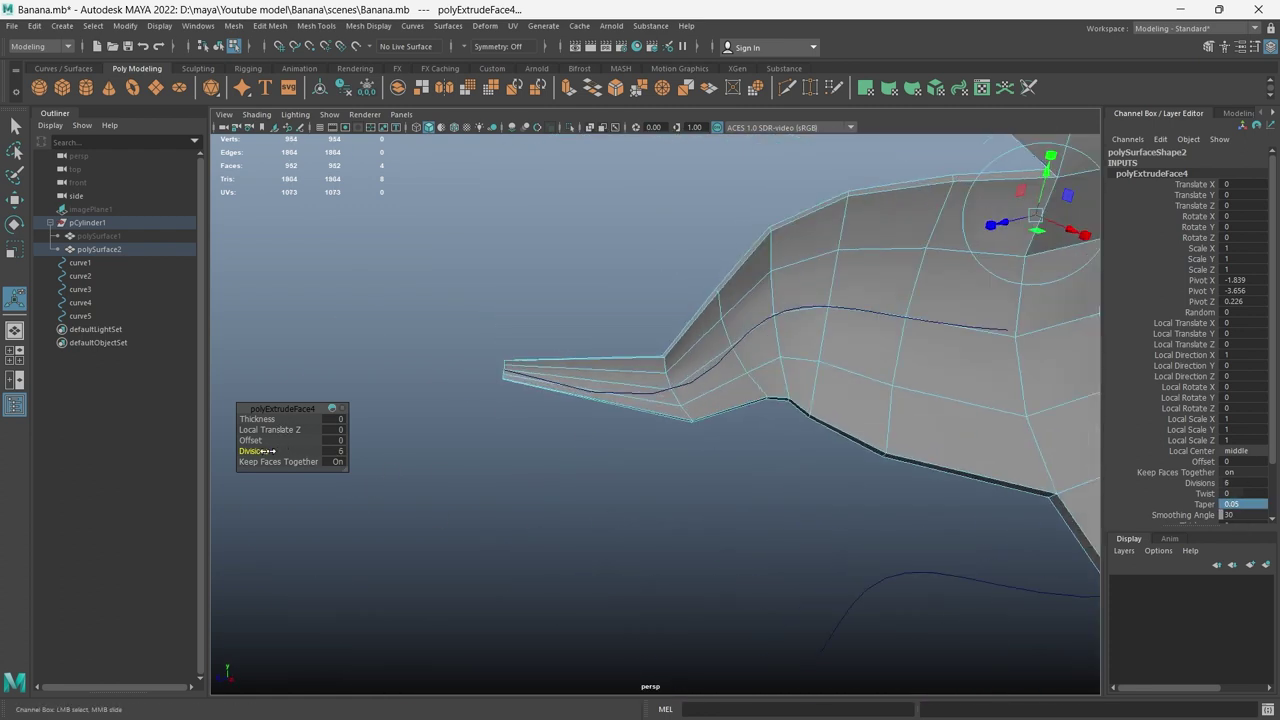
mouse_move(700, 450)
alt+mouse_down()
mouse_move(965, 372)
mouse_move(807, 395)
mouse_move(772, 451)
mouse_move(928, 451)
mouse_move(809, 489)
alt+mouse_up()
Step: Select the new tentacle's guide curve and pick its control points in the side view
click(790, 380)
key(e)
key(space)
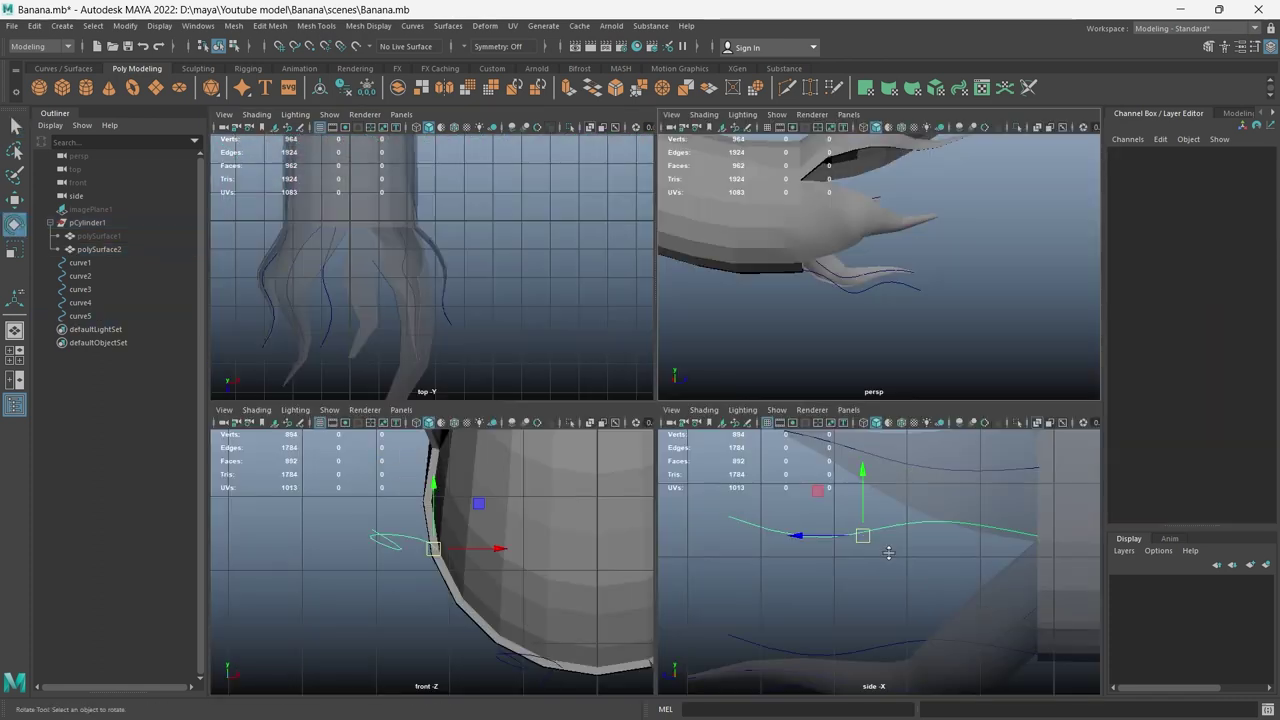
click(751, 426)
key(space)
scroll(751, 426, up, 2)
right_drag(757, 430, 677, 377)
scroll(677, 377, up, 3)
Step: Move control point CV[1] and the curve's end to bend the tentacle
key(w)
click(874, 306)
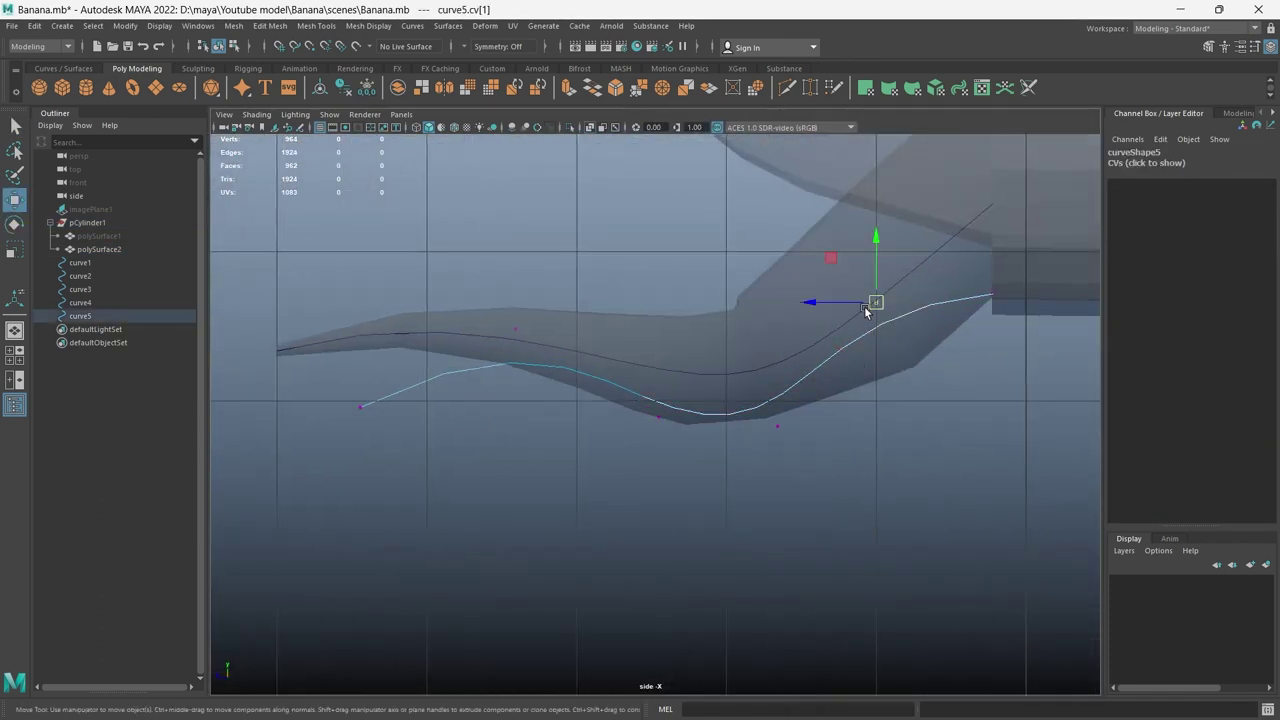
scroll(658, 364, up, 2)
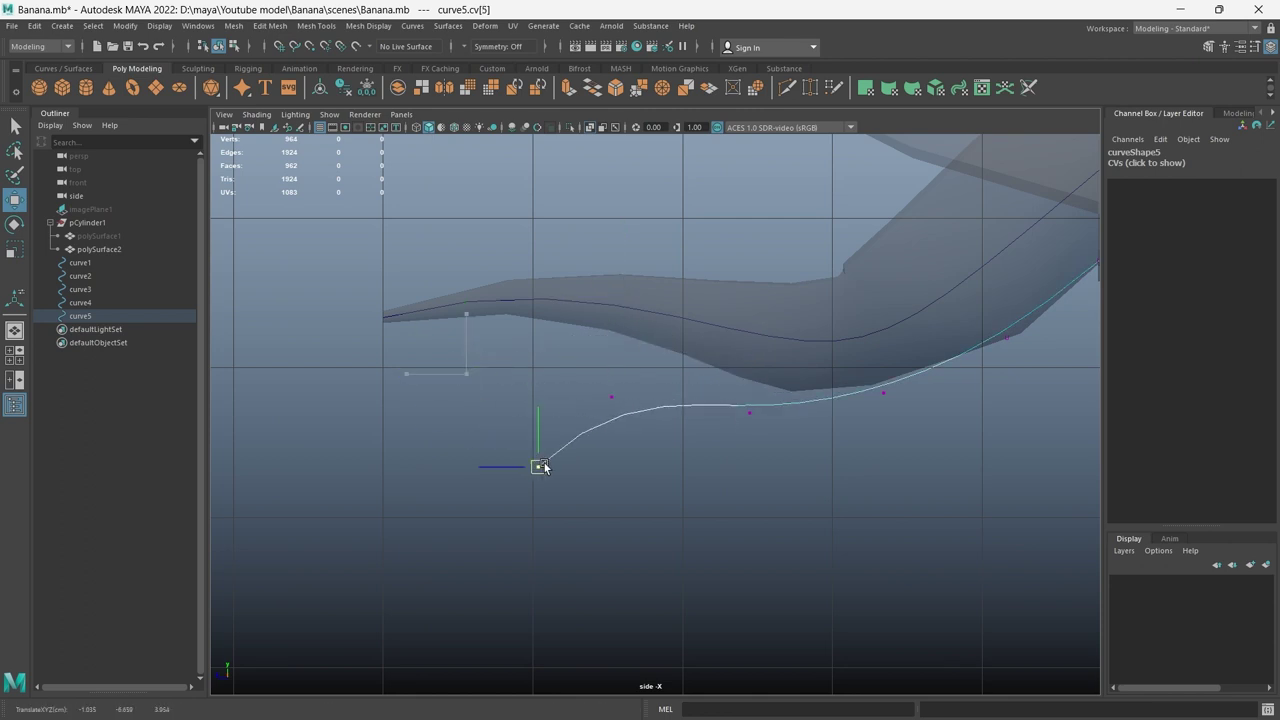
scroll(544, 463, down, 3)
drag(651, 423, 658, 418)
scroll(741, 531, up, 2)
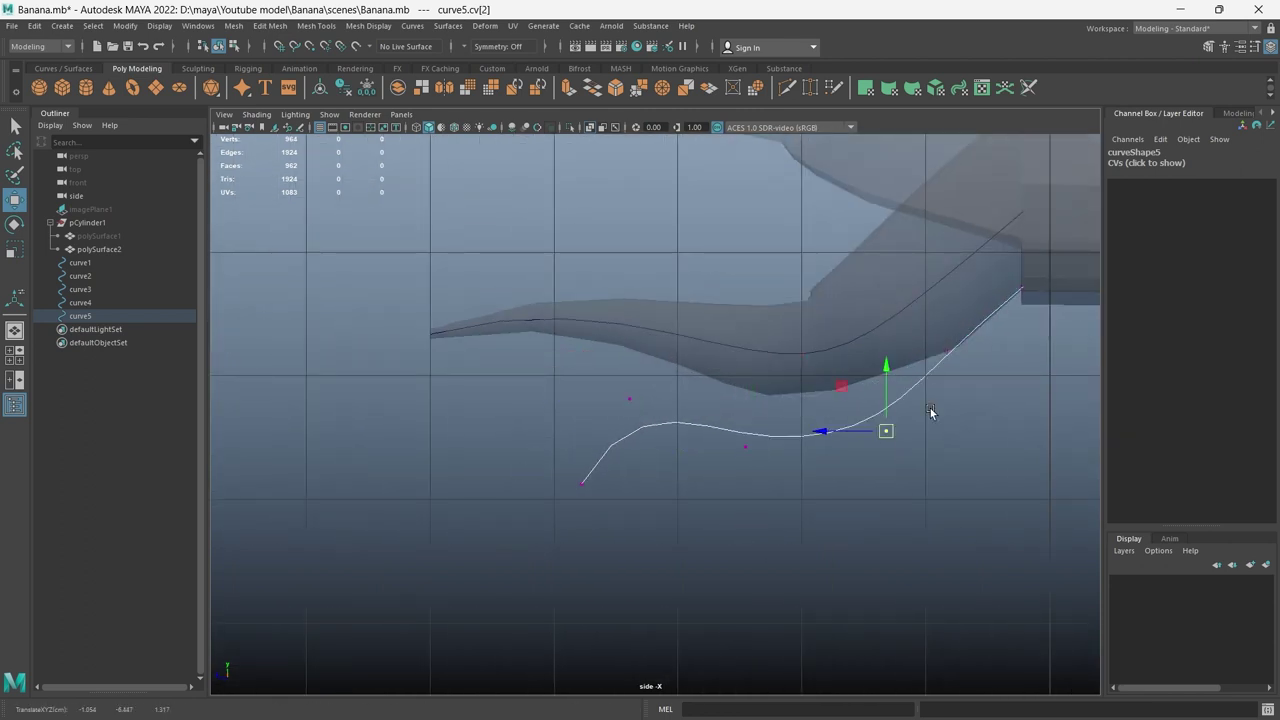
key(space)
key(space)
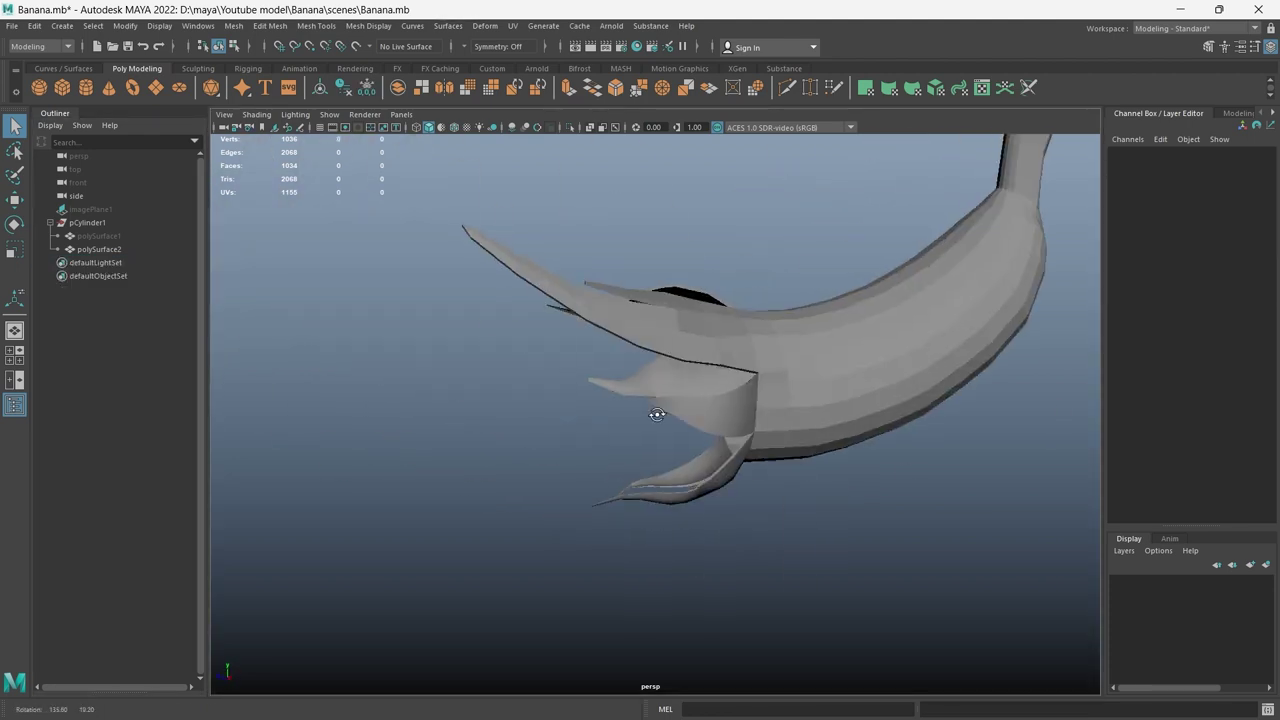
Step: Add an edge loop across the banana's face area
click(396, 143)
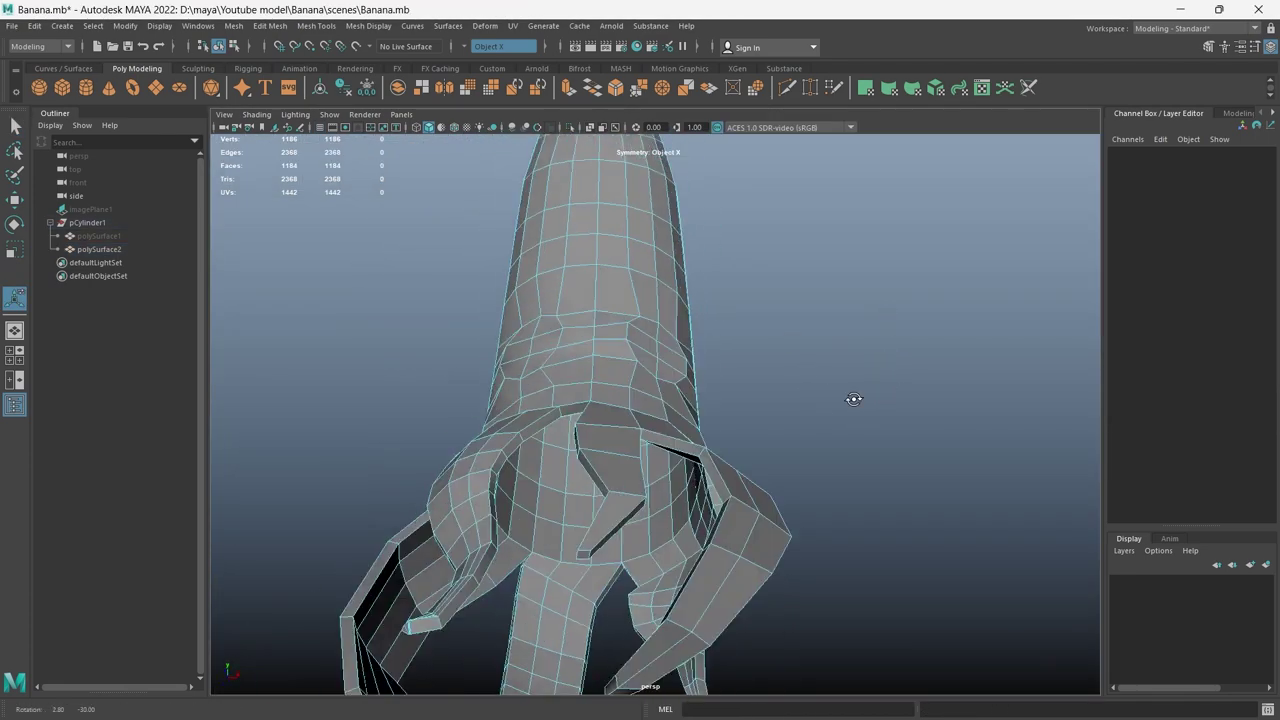
right_click(640, 339)
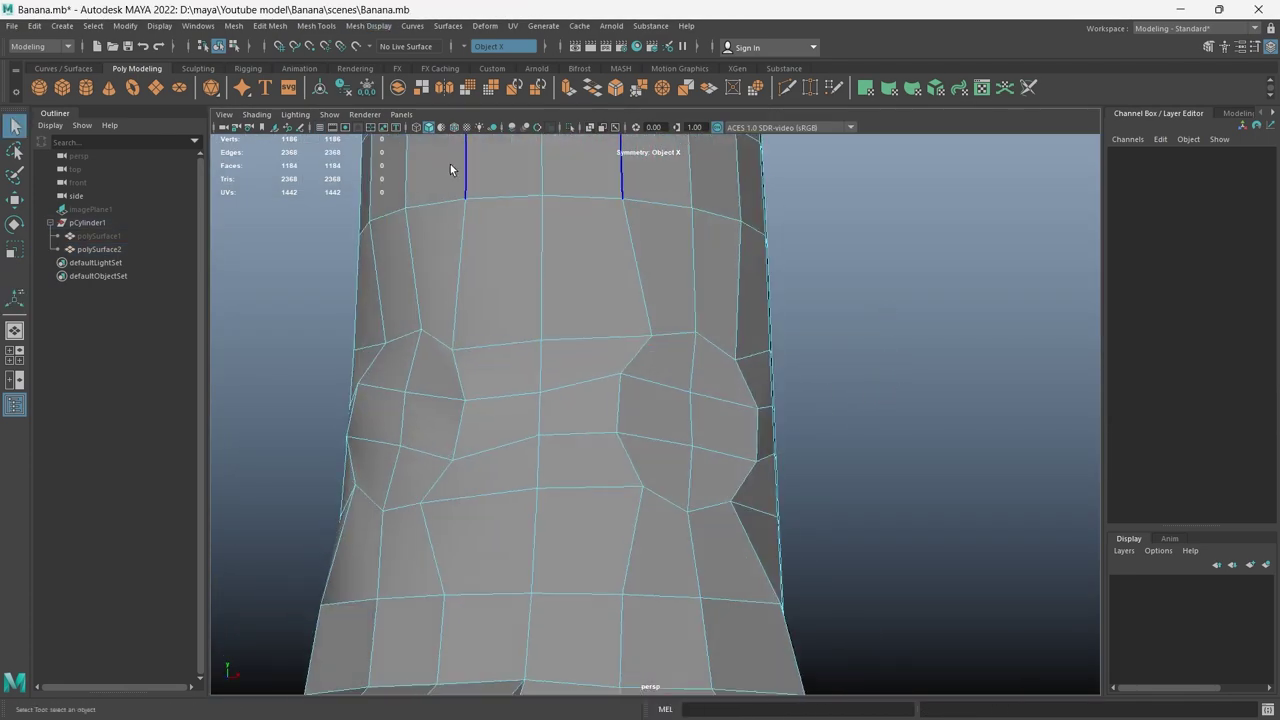
click(316, 26)
click(363, 126)
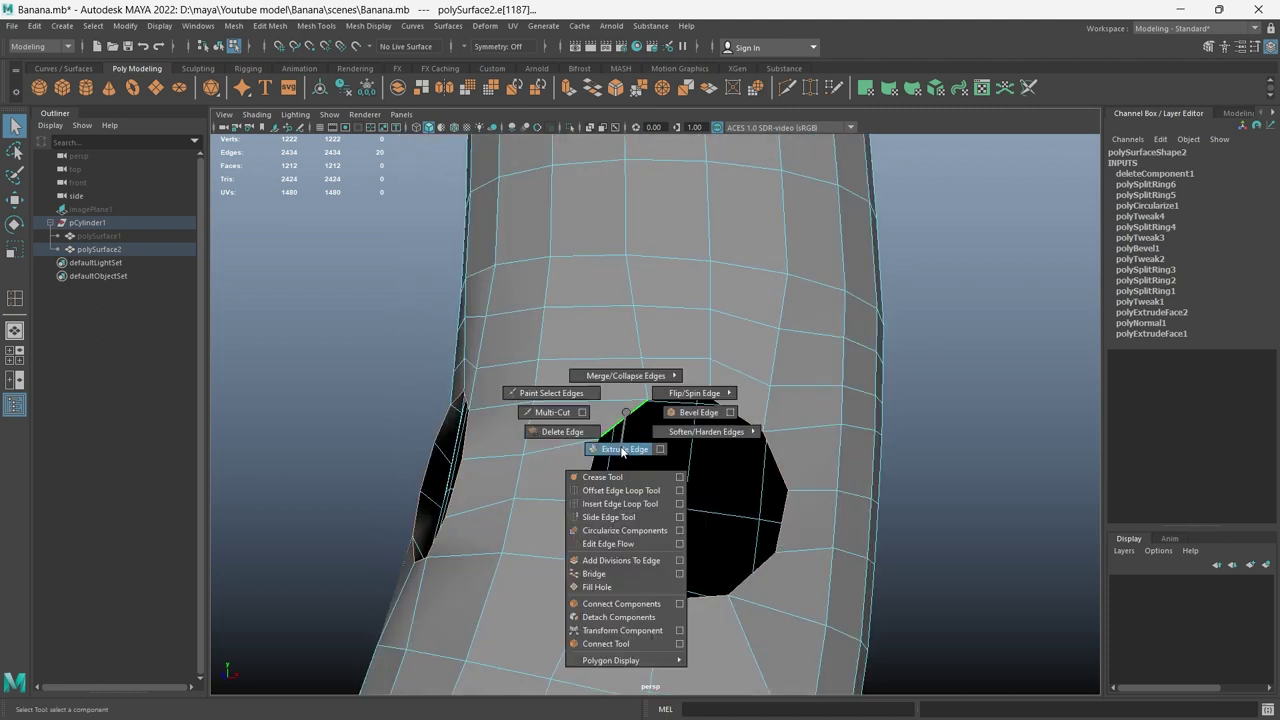
Step: Extrude both eye-hole edges inward and bevel the left socket's rim loop
click(622, 450)
key(ctrl+e)
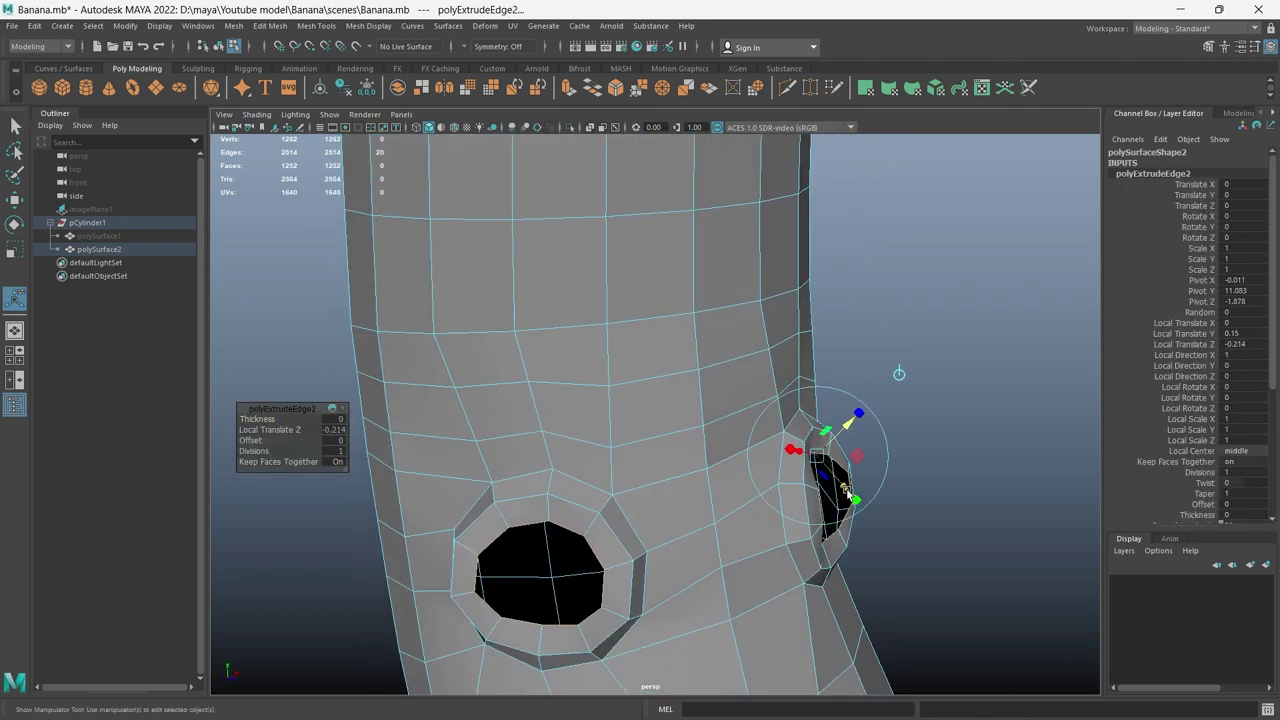
key(F10)
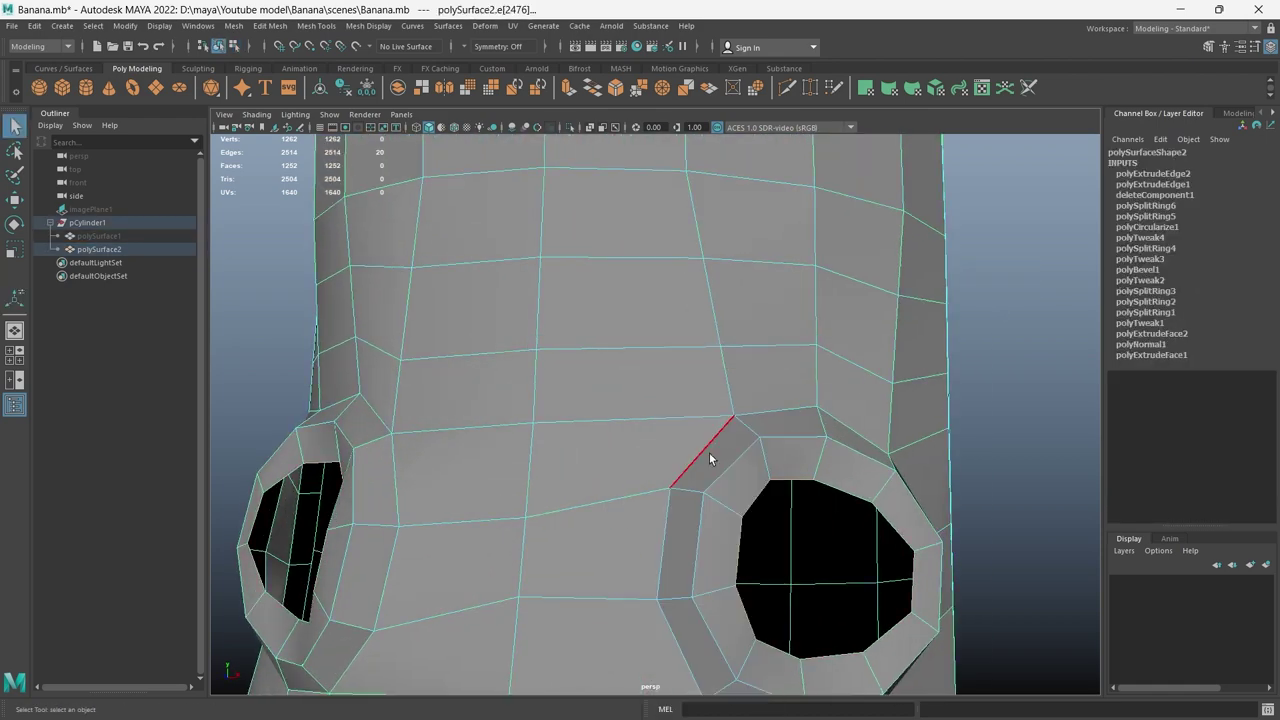
mouse_move(709, 452)
alt+mouse_down()
mouse_move(708, 403)
mouse_move(694, 423)
alt+mouse_up()
double_click(645, 460)
alt+drag(645, 460, 674, 434)
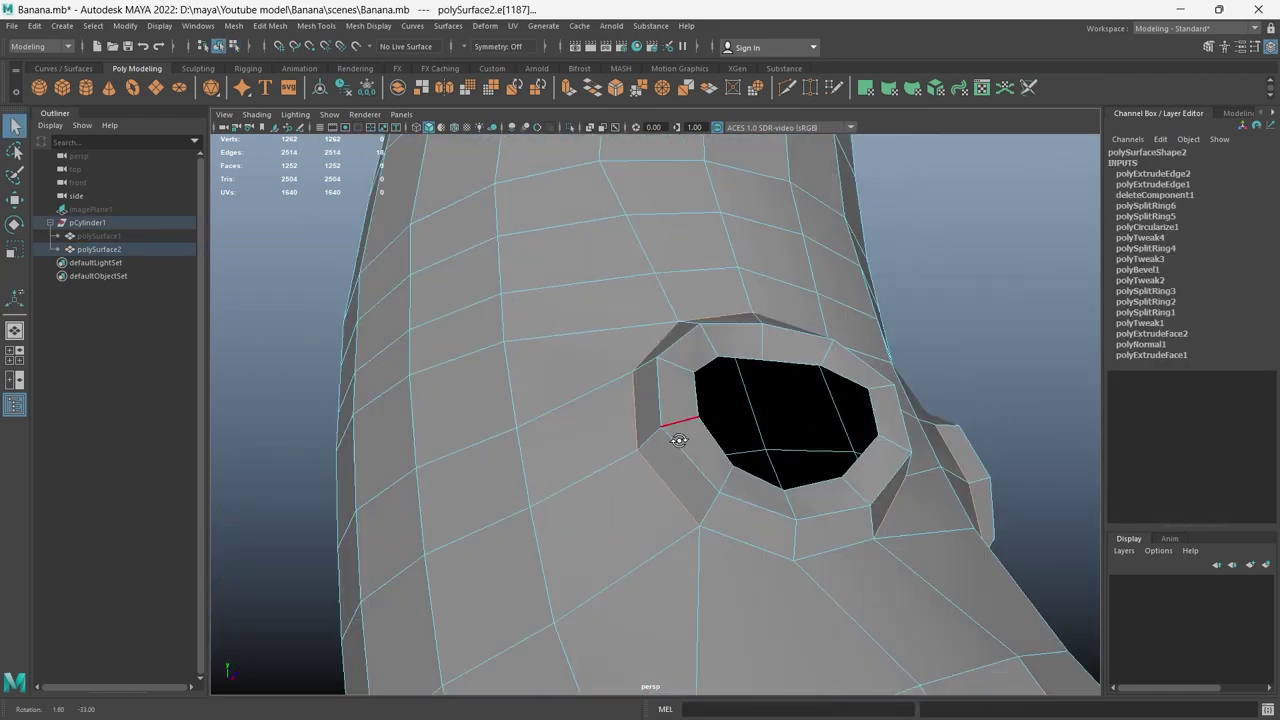
shift+right_drag(694, 443, 743, 457)
mouse_move(743, 457)
alt+mouse_down()
mouse_move(903, 356)
mouse_move(586, 337)
alt+mouse_up()
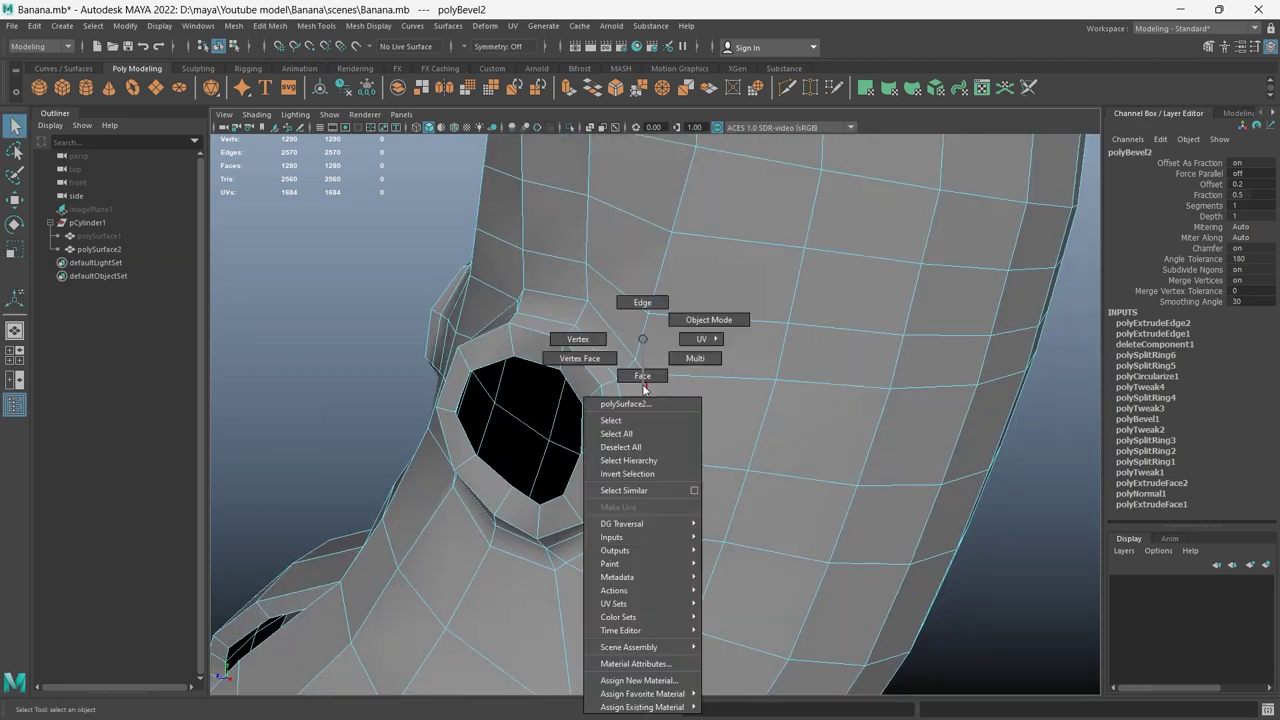
Step: Select the edge loop around the right eye hole and adjust its rim
right_drag(586, 337, 560, 297)
double_click(886, 350)
key(w)
mouse_move(886, 350)
alt+mouse_down()
mouse_move(779, 370)
mouse_move(649, 545)
mouse_move(700, 500)
mouse_move(641, 465)
mouse_move(757, 572)
mouse_move(656, 489)
mouse_move(814, 429)
mouse_move(894, 434)
mouse_move(907, 355)
alt+mouse_up()
click(894, 434)
scroll(890, 370, down, 5)
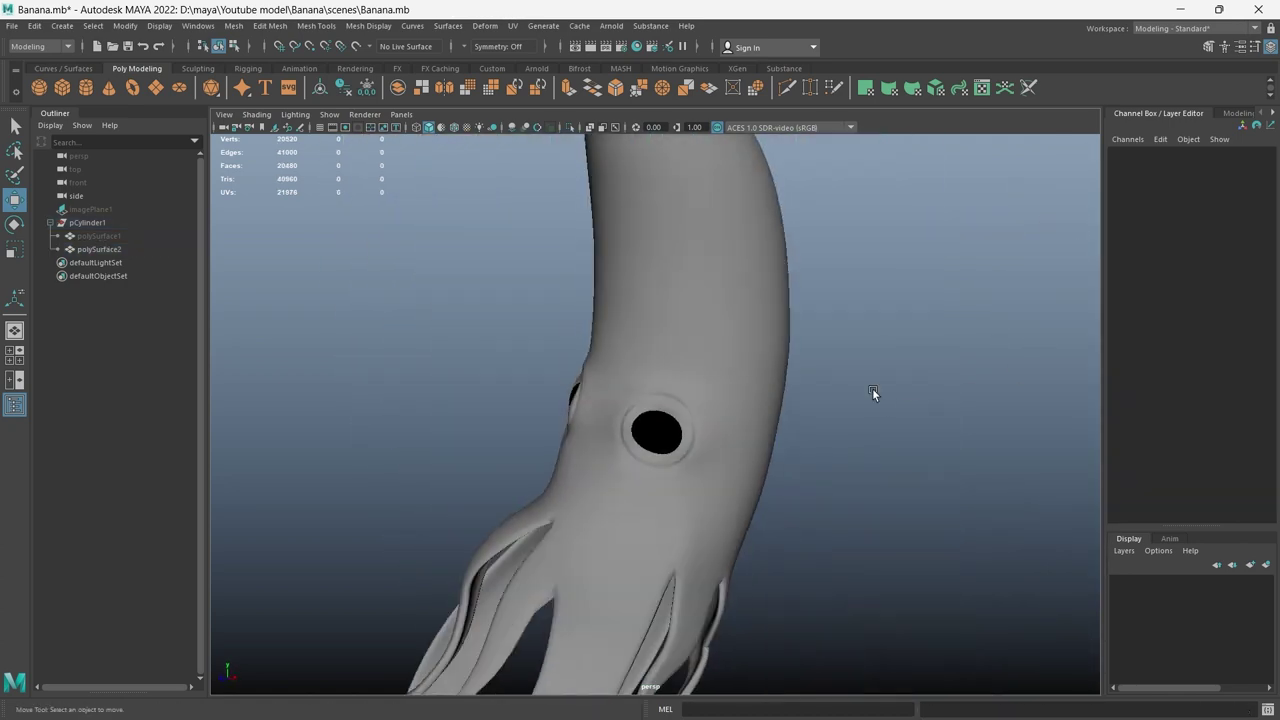
click(874, 391)
scroll(674, 406, up, 5)
double_click(691, 443)
mouse_move(691, 443)
alt+mouse_down()
mouse_move(822, 448)
mouse_move(470, 414)
mouse_move(731, 470)
mouse_move(748, 400)
mouse_move(757, 512)
mouse_move(731, 514)
alt+mouse_up()
Step: Scale and move the socket rim edges to reshape the rim
key(r)
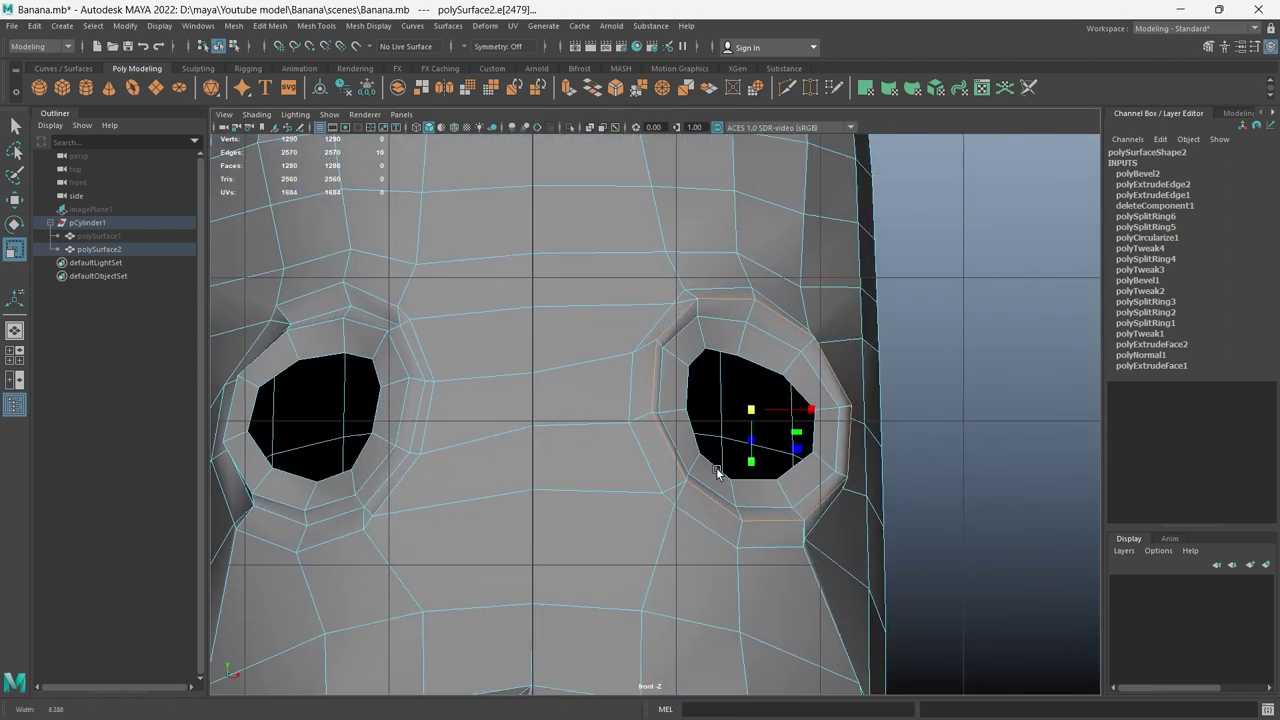
scroll(696, 441, up, 3)
alt+drag(706, 447, 1083, 403)
key(w)
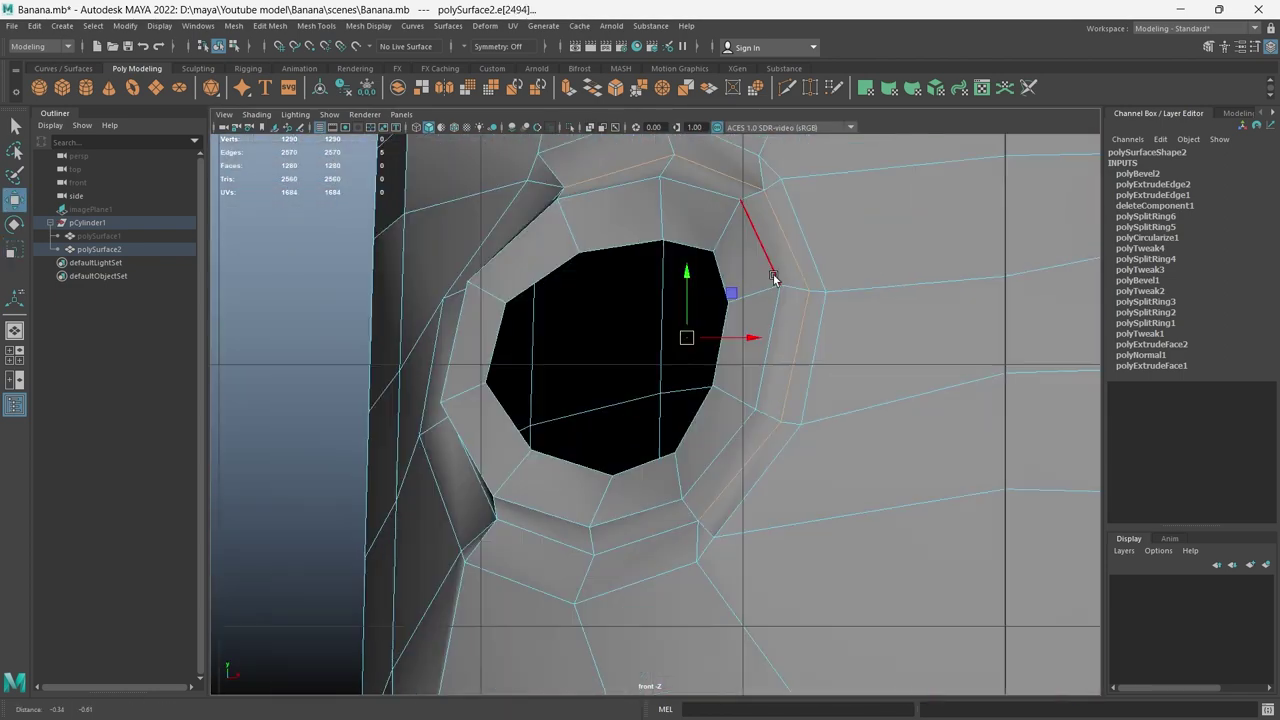
mouse_move(771, 277)
alt+mouse_down()
mouse_move(529, 420)
mouse_move(695, 381)
mouse_move(646, 434)
mouse_move(523, 429)
mouse_move(637, 412)
mouse_move(809, 417)
mouse_move(663, 451)
mouse_move(574, 443)
alt+mouse_up()
Step: Select and adjust the rim edges of the left eye hole
click(637, 412)
key(r)
key(w)
click(443, 266)
mouse_move(443, 266)
alt+mouse_down()
mouse_move(577, 343)
mouse_move(423, 303)
mouse_move(594, 280)
mouse_move(591, 338)
mouse_move(820, 466)
mouse_move(603, 429)
mouse_move(832, 447)
mouse_move(760, 365)
mouse_move(854, 353)
mouse_move(729, 320)
mouse_move(929, 182)
alt+mouse_up()
click(423, 303)
click(603, 429)
click(729, 320)
alt+right_drag(929, 182, 722, 445)
Step: Create a polygon sphere and raise it up to the eye socket
alt+drag(722, 445, 823, 484)
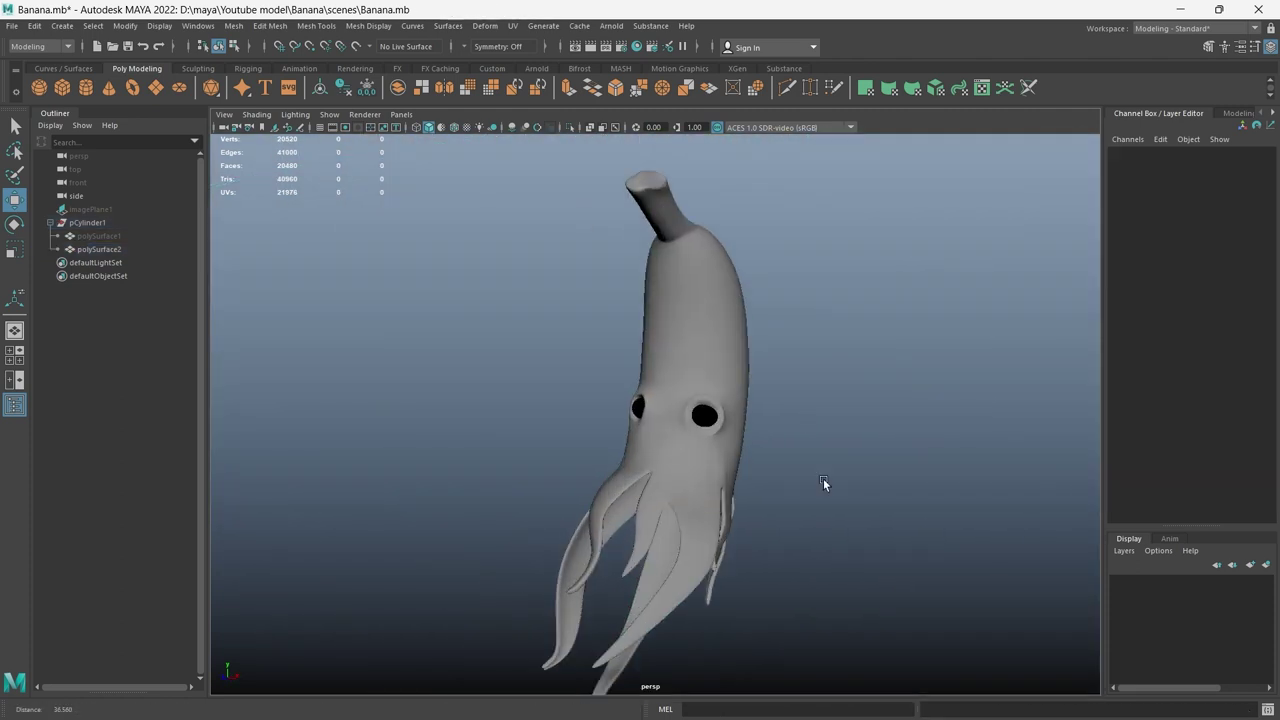
key(F8)
shift+right_drag(677, 330, 510, 366)
key(space)
key(space)
drag(586, 537, 563, 464)
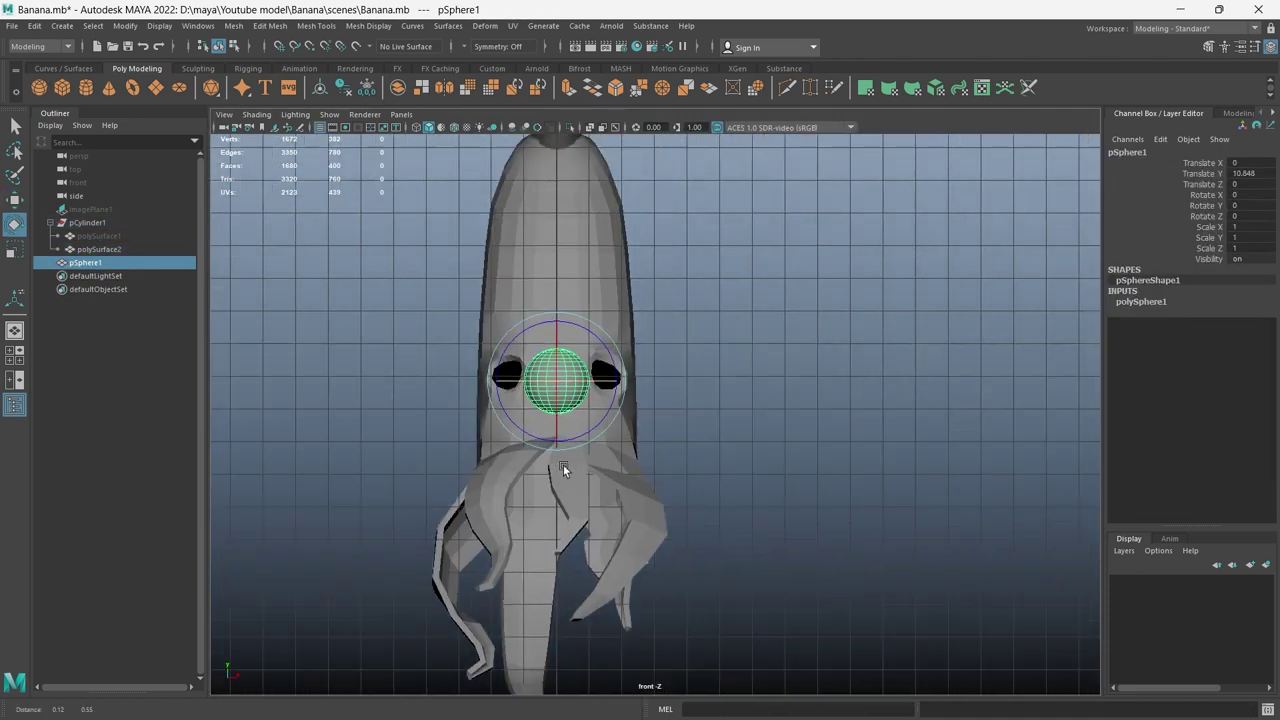
scroll(552, 516, up, 3)
Step: Scale and rotate the sphere to fit the socket, at scale 0.599
key(r)
key(space)
key(space)
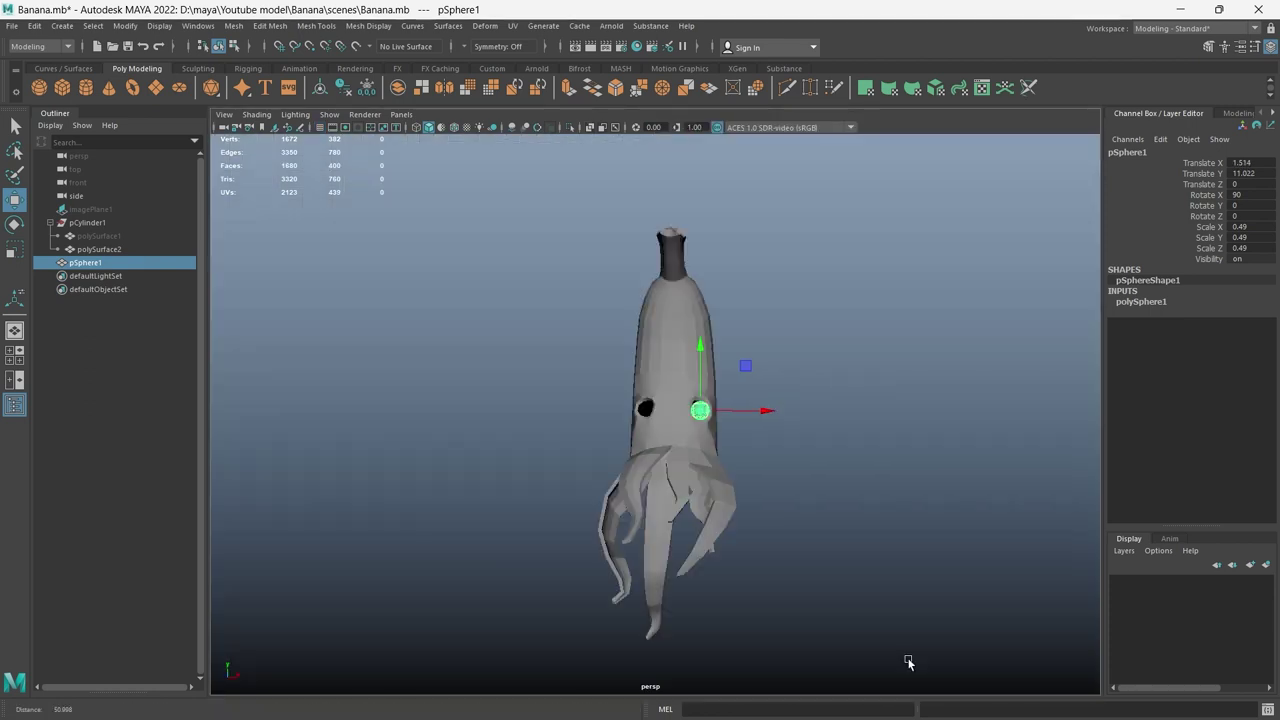
scroll(702, 174, down, 3)
scroll(736, 377, up, 3)
key(space)
key(space)
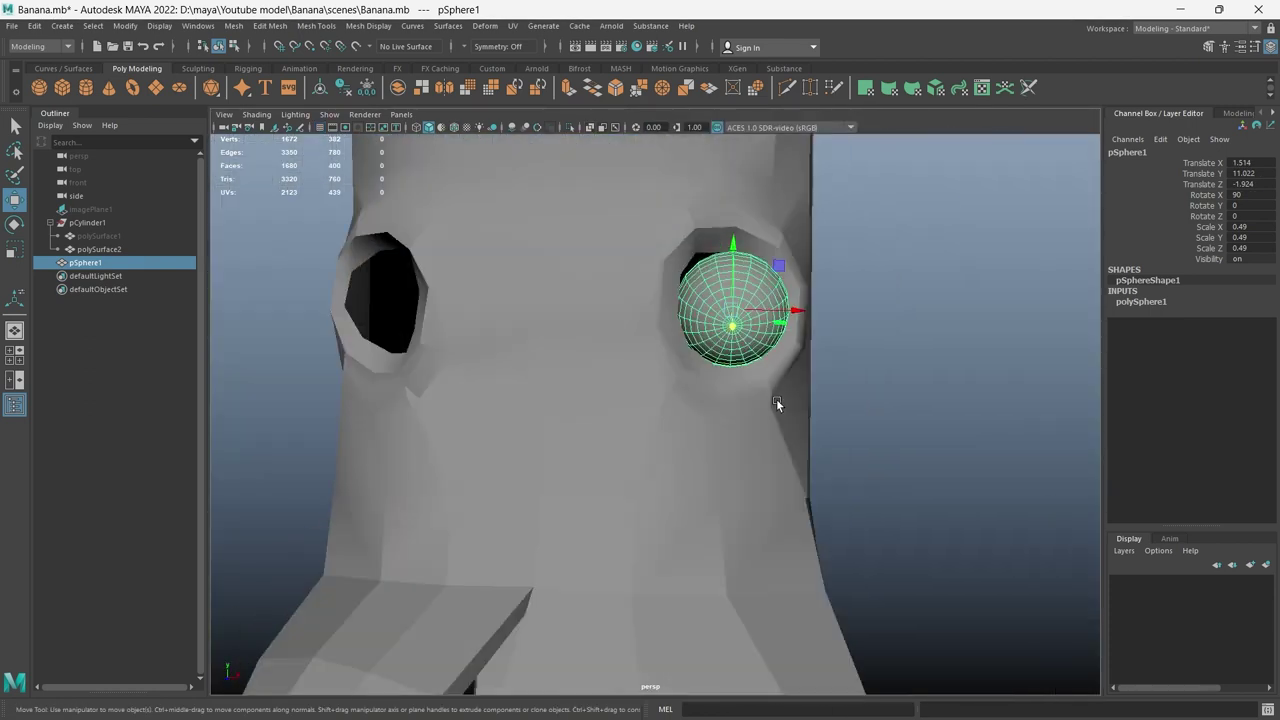
key(e)
mouse_move(670, 383)
alt+mouse_down()
mouse_move(786, 411)
mouse_move(664, 455)
mouse_move(630, 423)
alt+mouse_up()
key(r)
click(636, 478)
key(3)
click(632, 412)
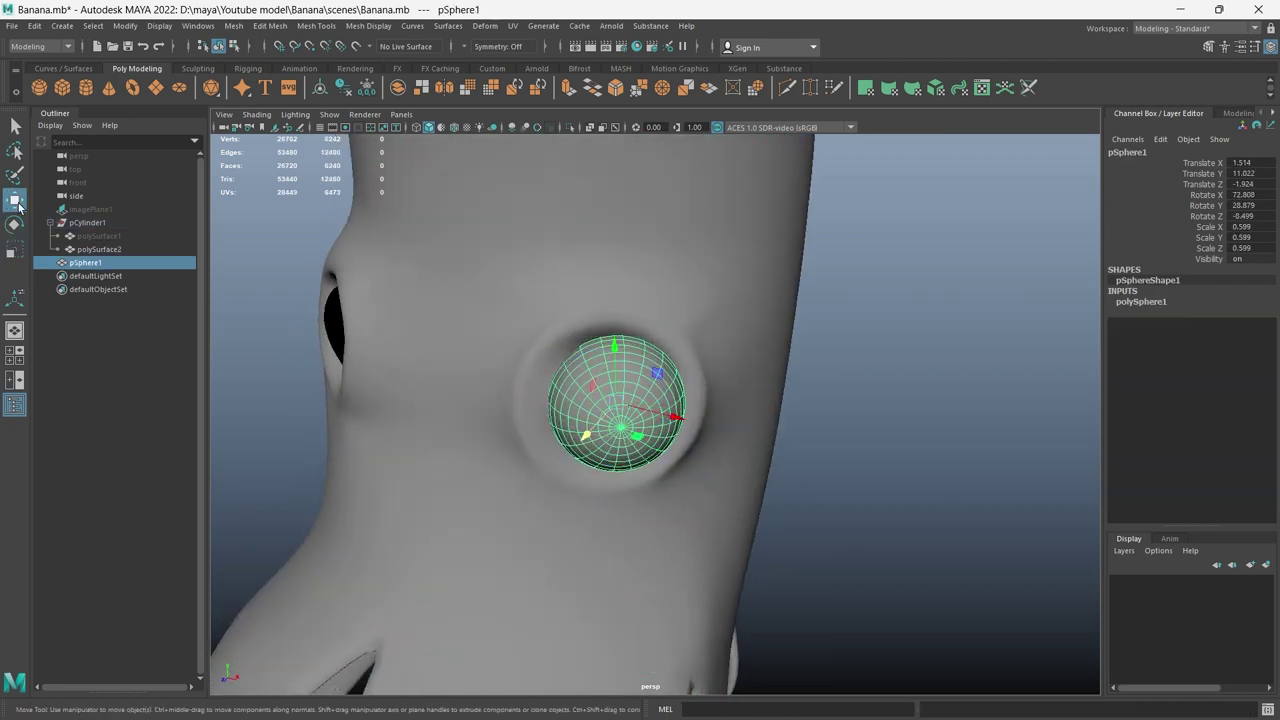
Step: Nudge the eyeball deeper into the socket
double_click(15, 200)
click(451, 120)
alt+drag(451, 120, 652, 412)
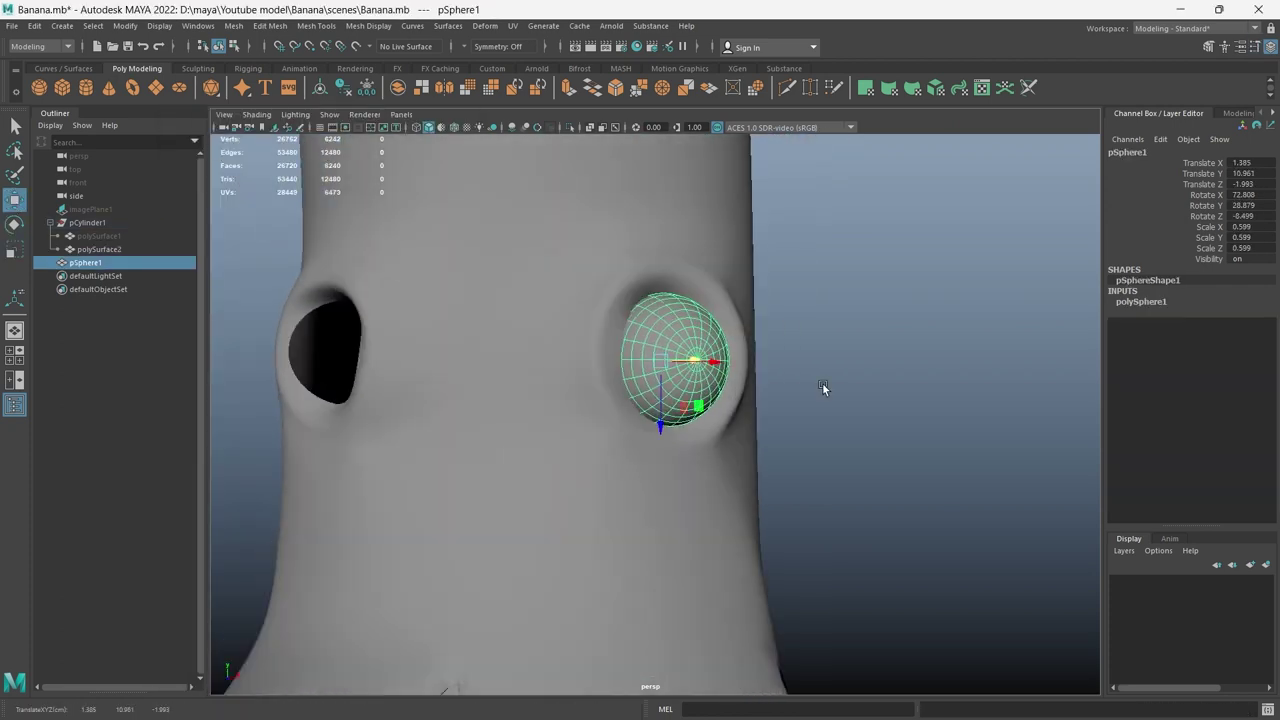
scroll(822, 388, down, 2)
double_click(15, 200)
click(451, 120)
alt+drag(451, 120, 657, 398)
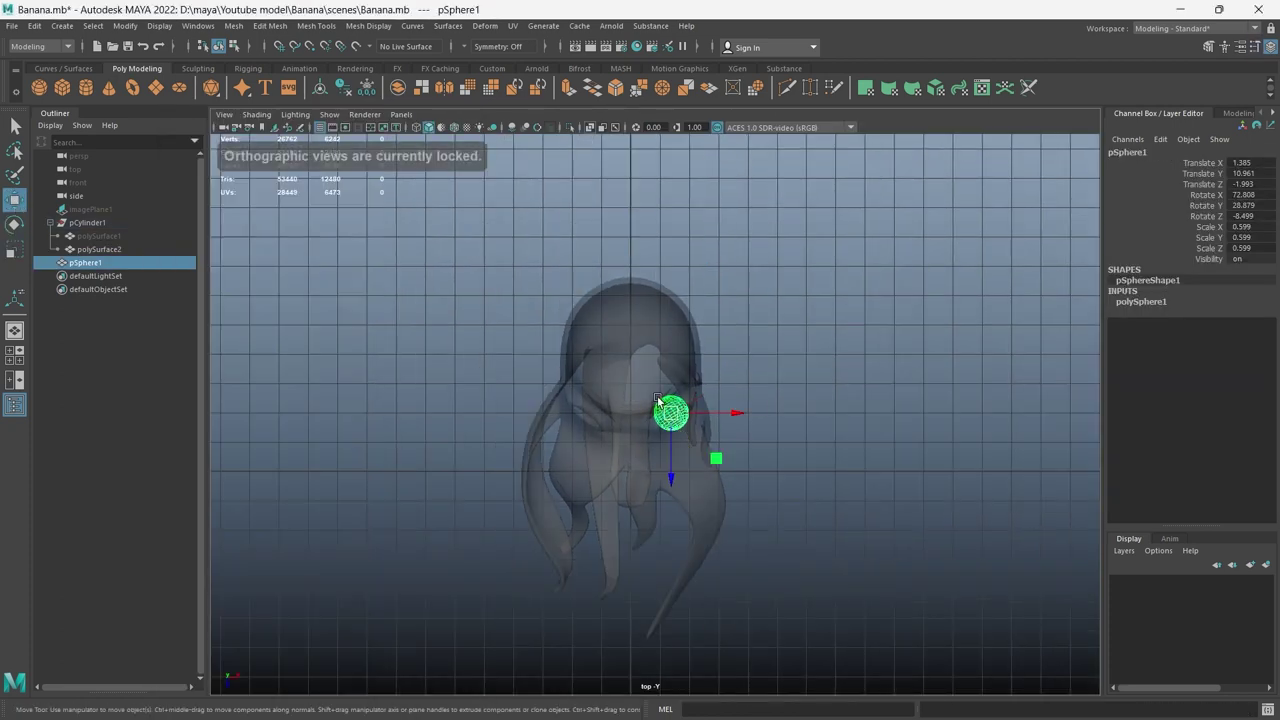
scroll(657, 398, up, 3)
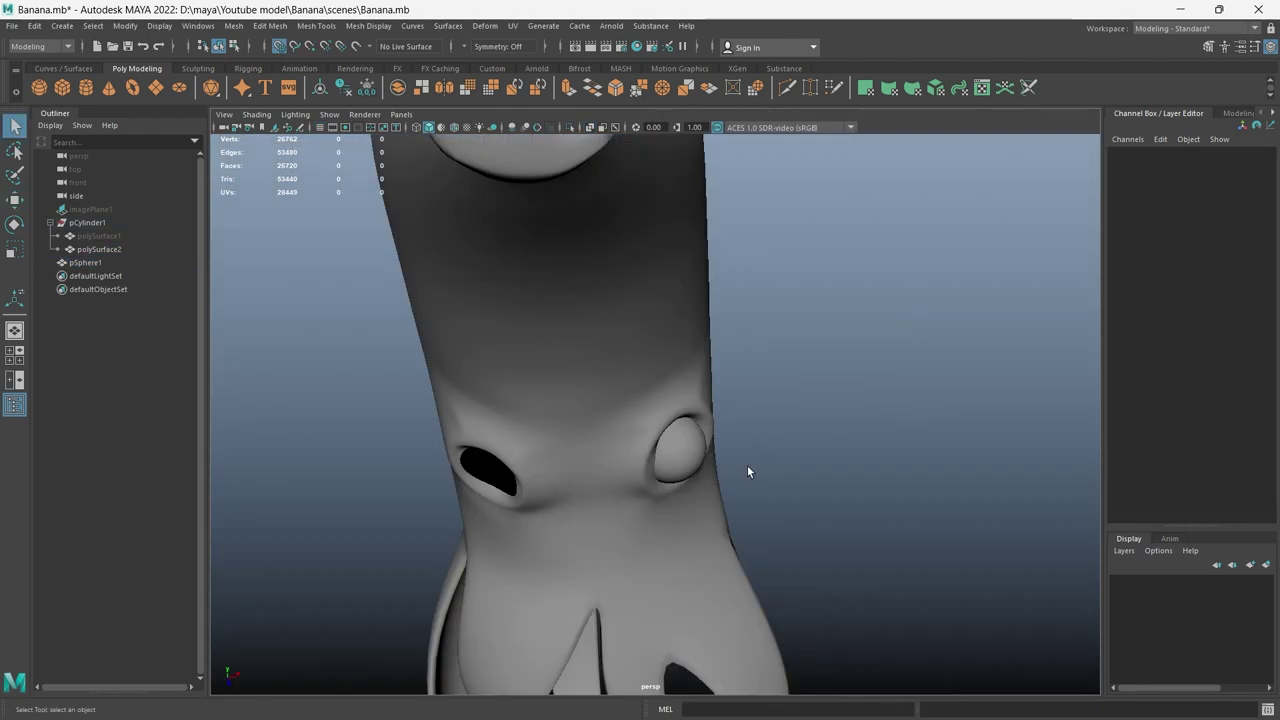
Step: Mirror the eyeball across X into the other socket
right_drag(665, 370, 687, 516)
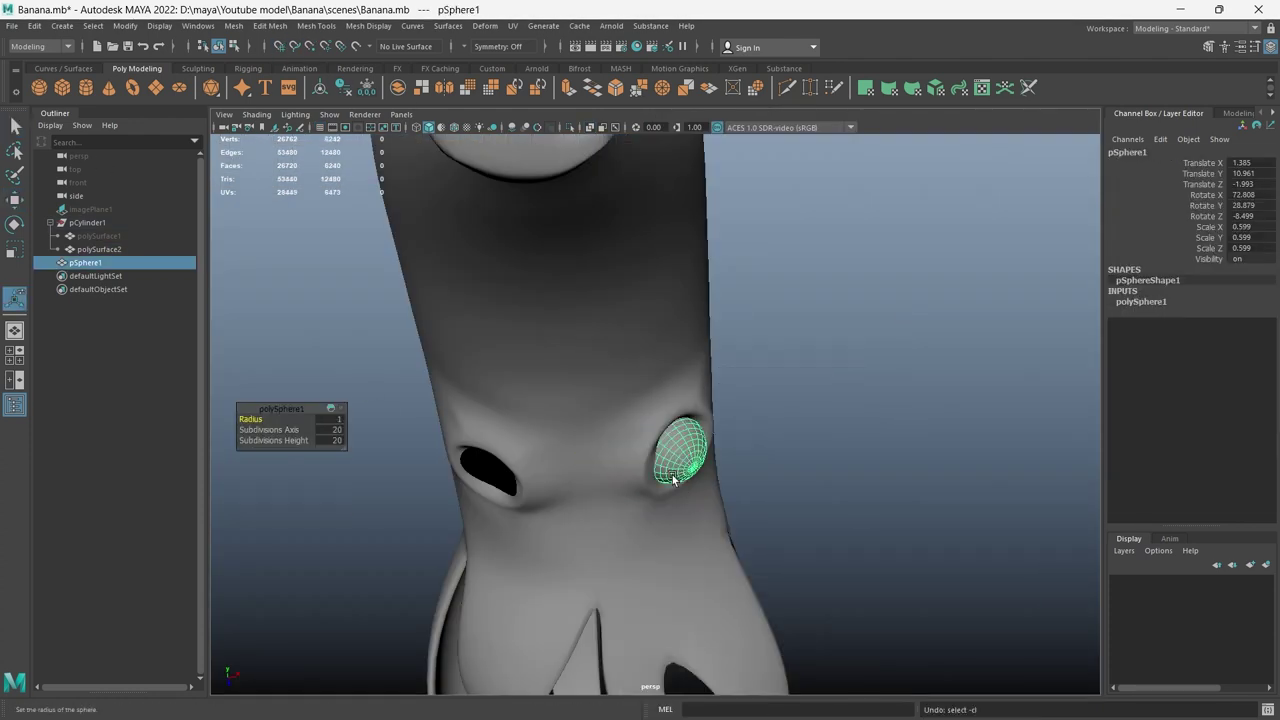
shift+right_drag(674, 340, 755, 322)
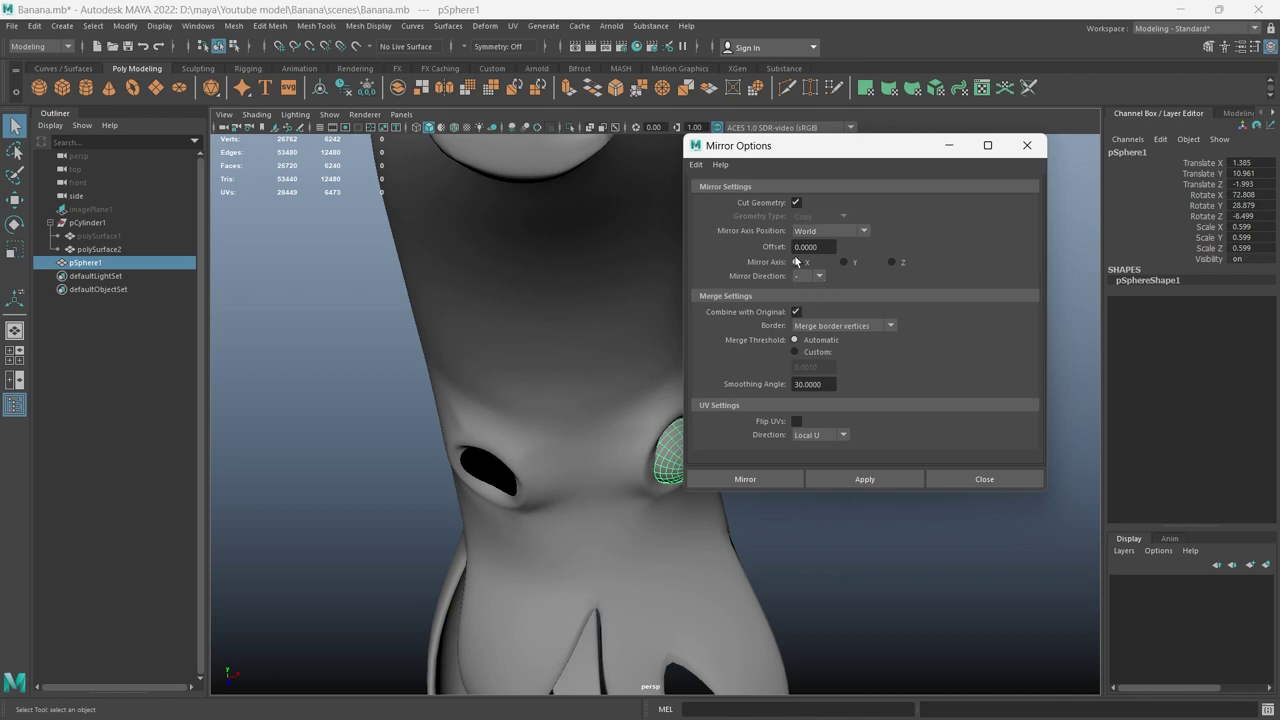
click(745, 479)
alt+drag(811, 423, 720, 431)
scroll(720, 431, down, 4)
scroll(743, 443, up, 3)
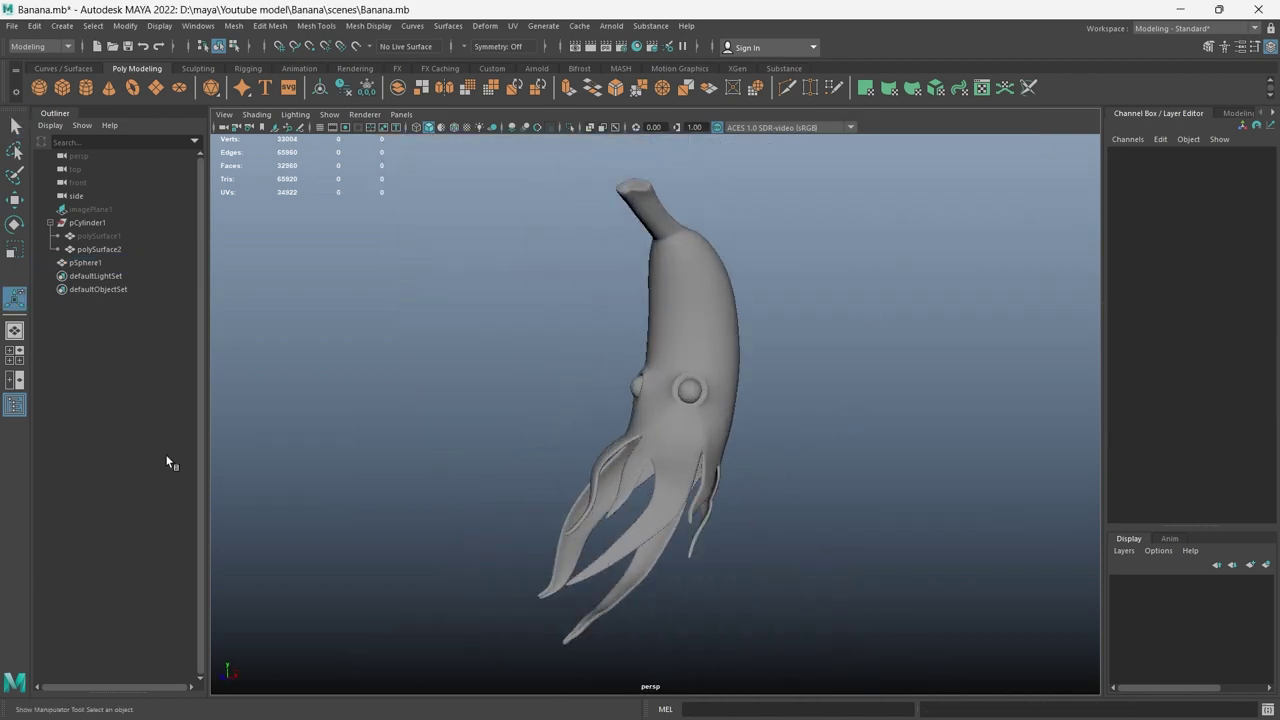